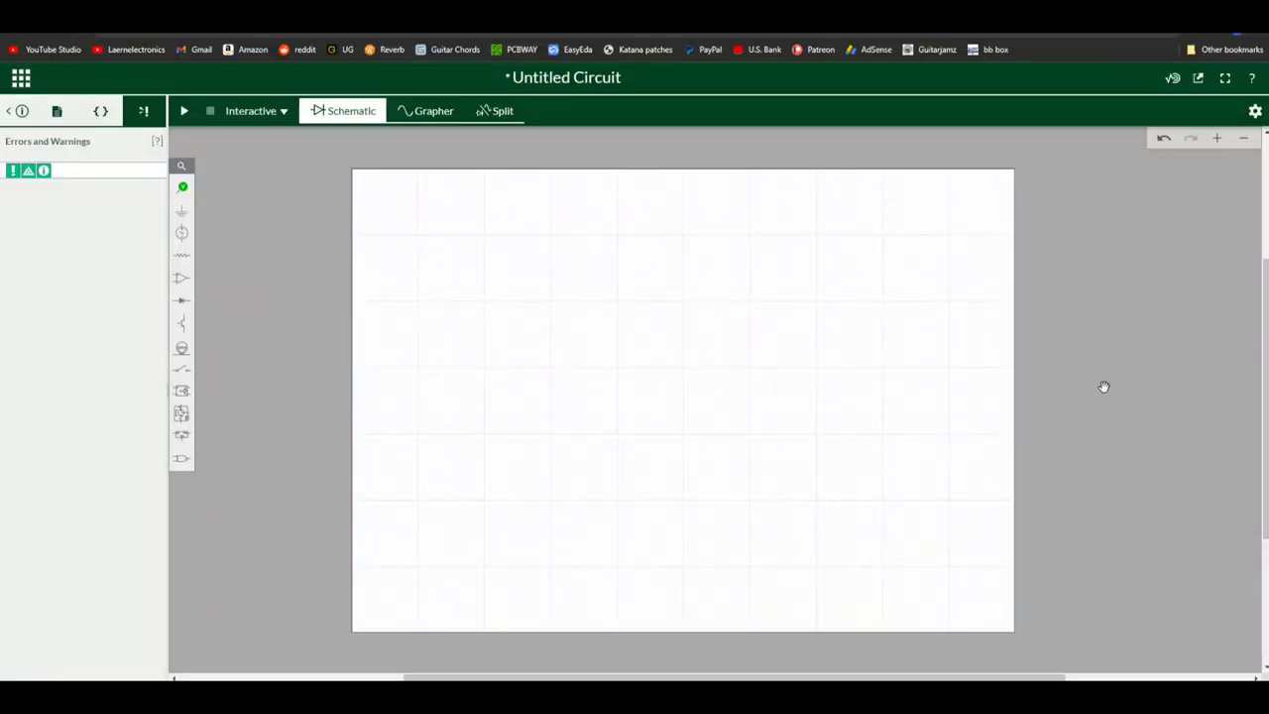
Show the Sources component list for the blank Untitled Circuit
left_click(180, 233)
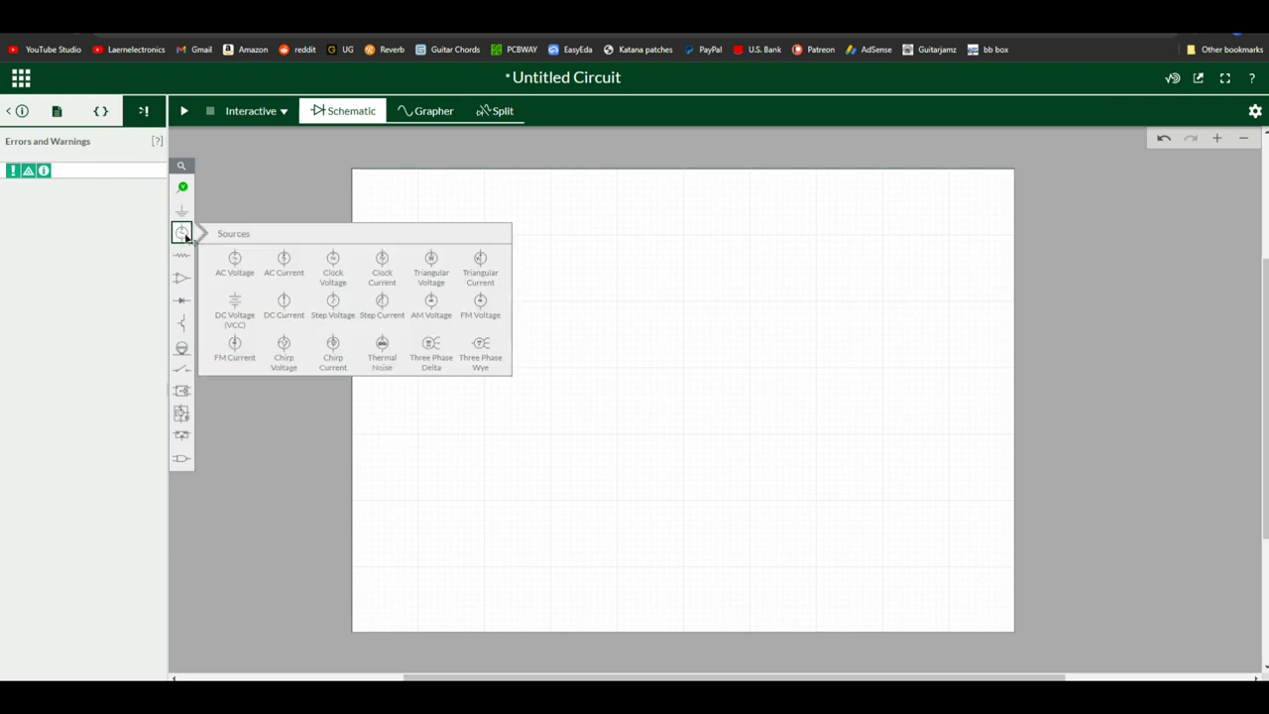
Place DC voltage source V1 on the sheet's left and set it to 20.0 V
left_click(233, 303)
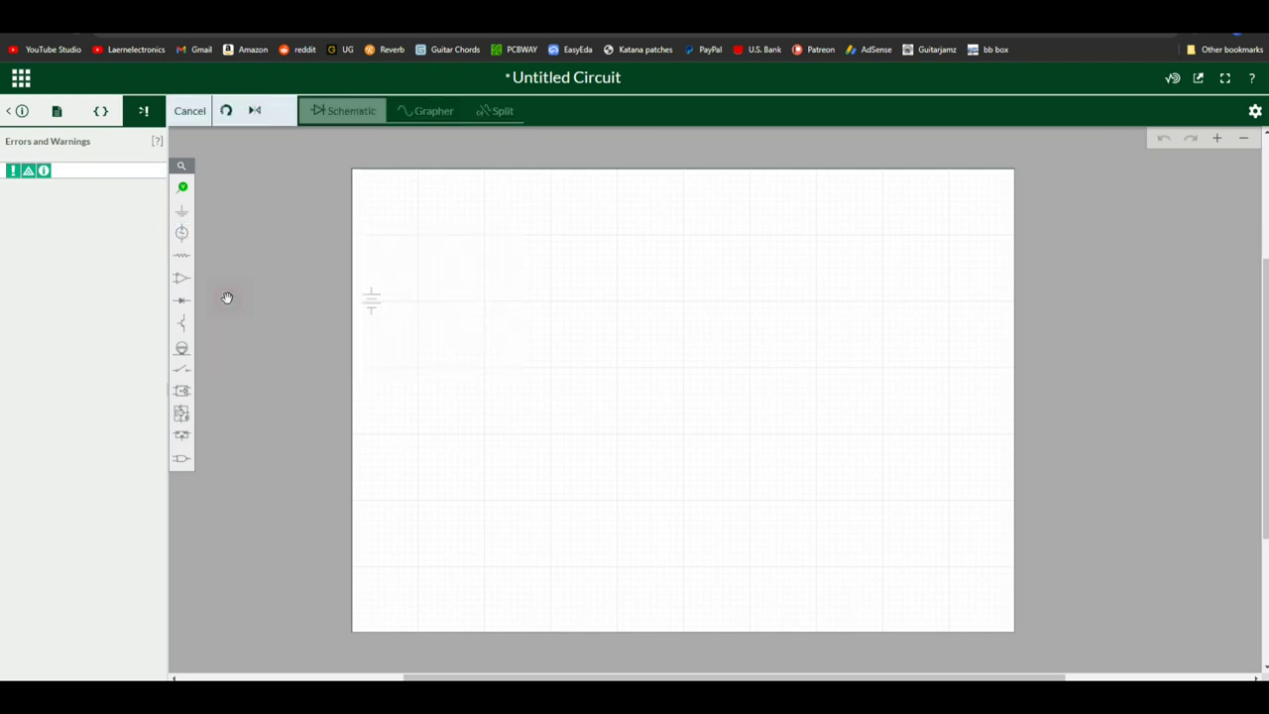
left_click(419, 367)
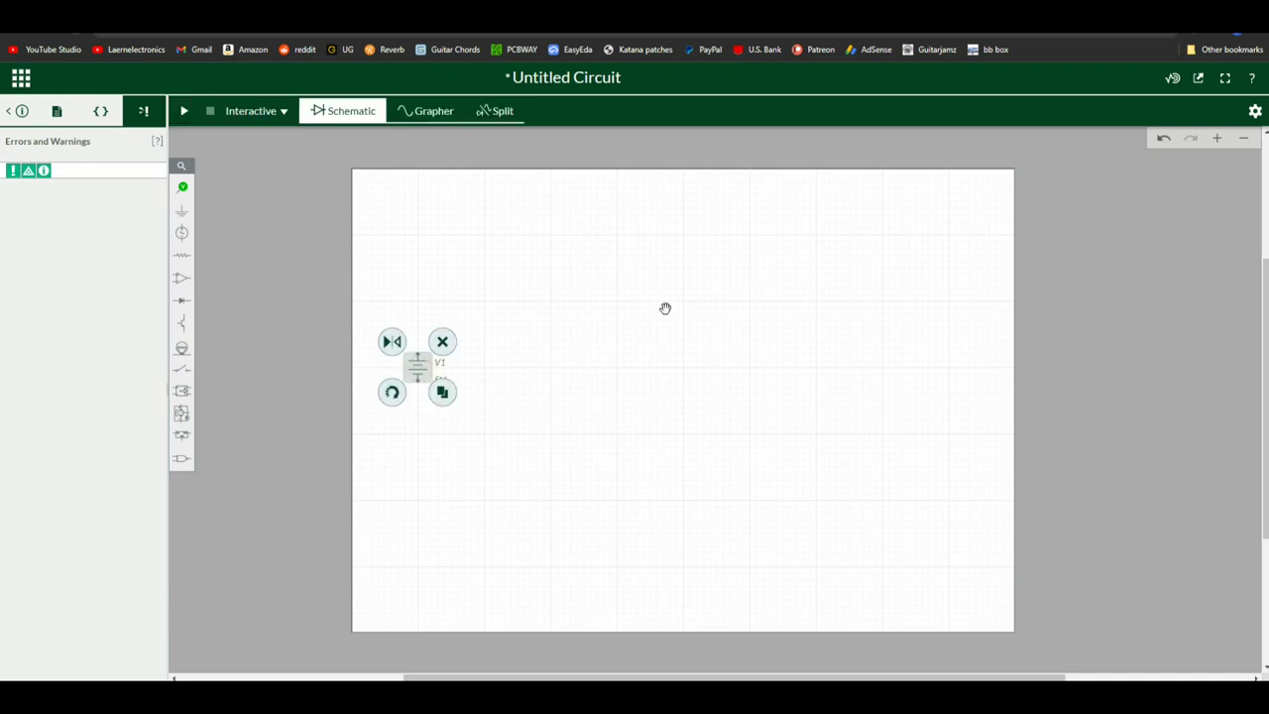
left_click(587, 347)
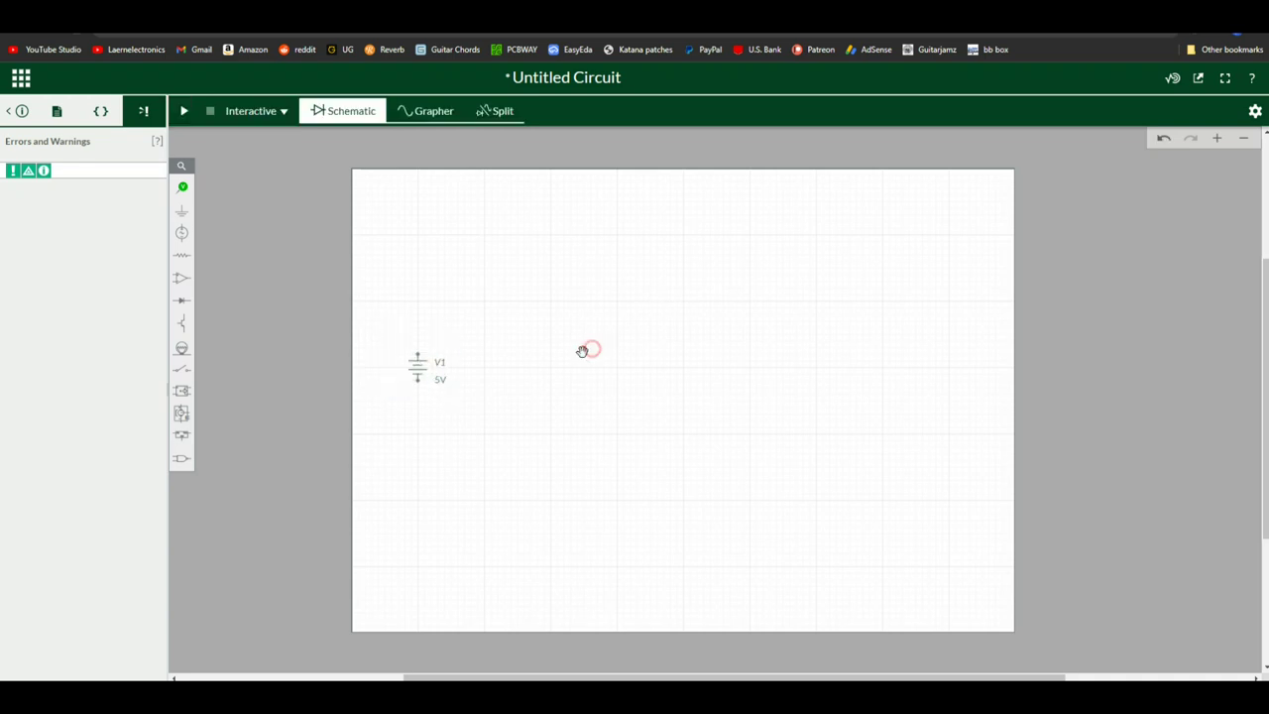
left_click(443, 384)
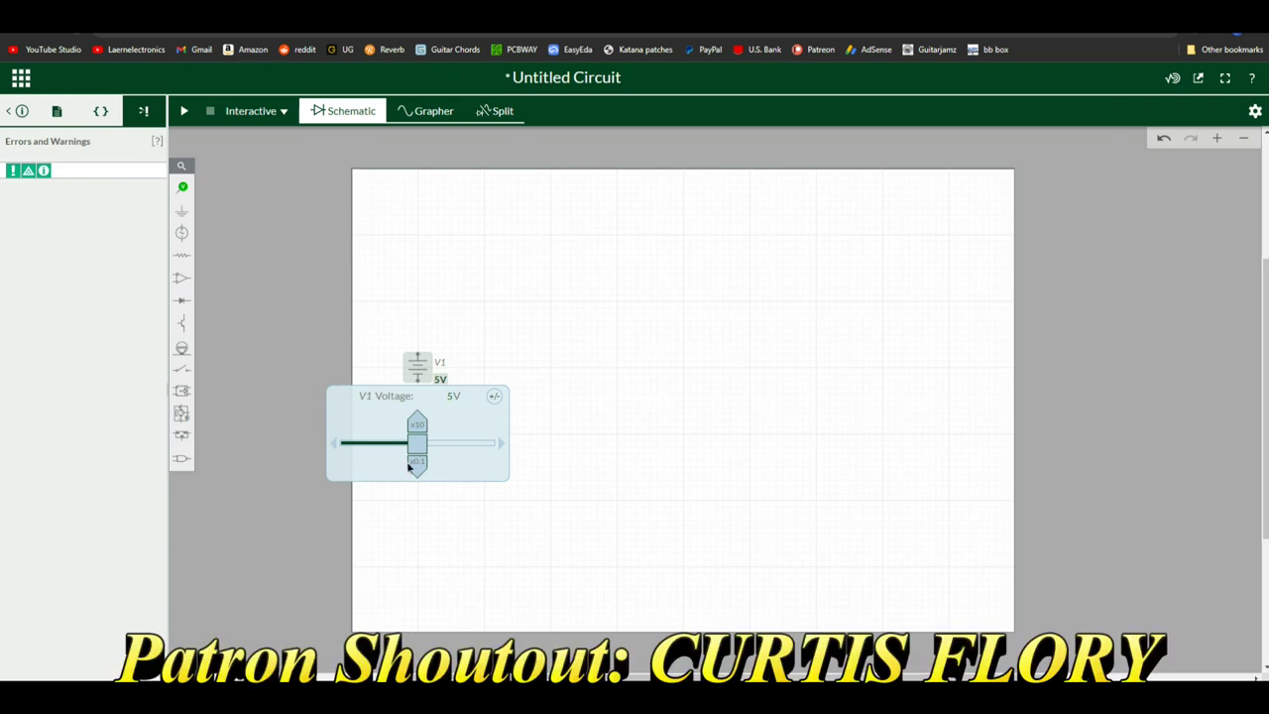
left_click_drag(414, 448, 540, 447)
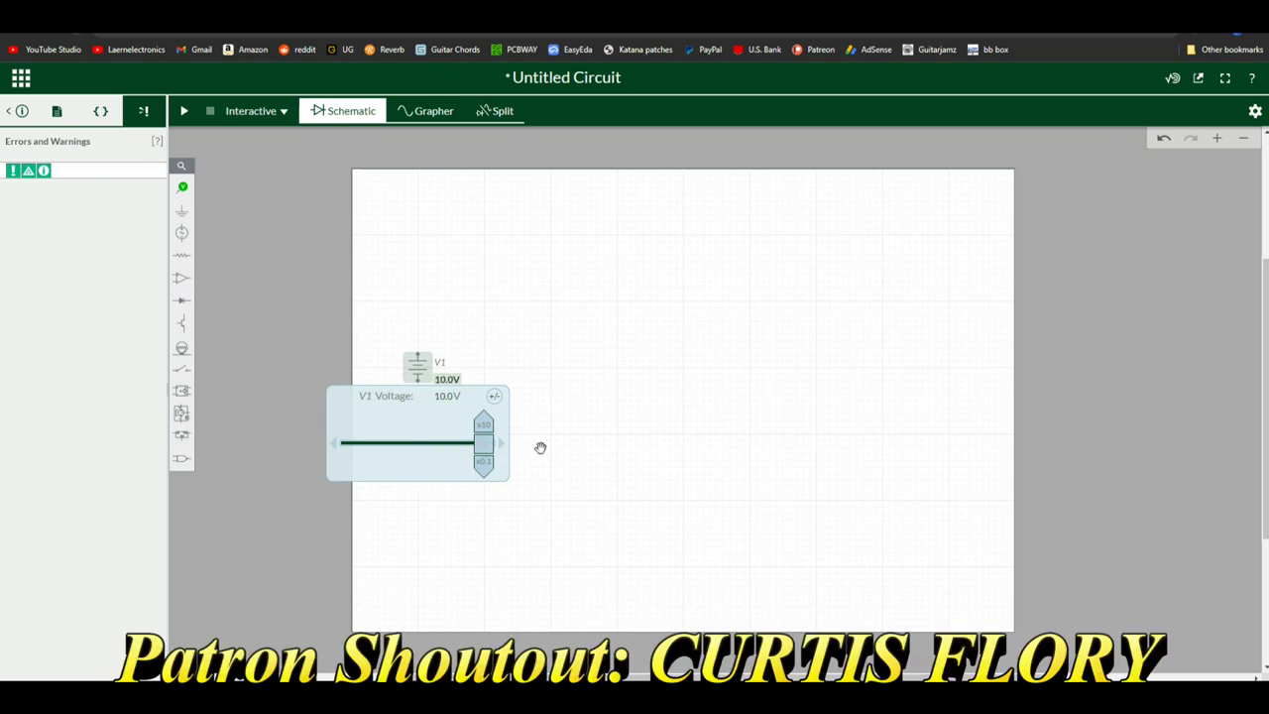
left_click(483, 423)
left_click_drag(405, 443, 378, 450)
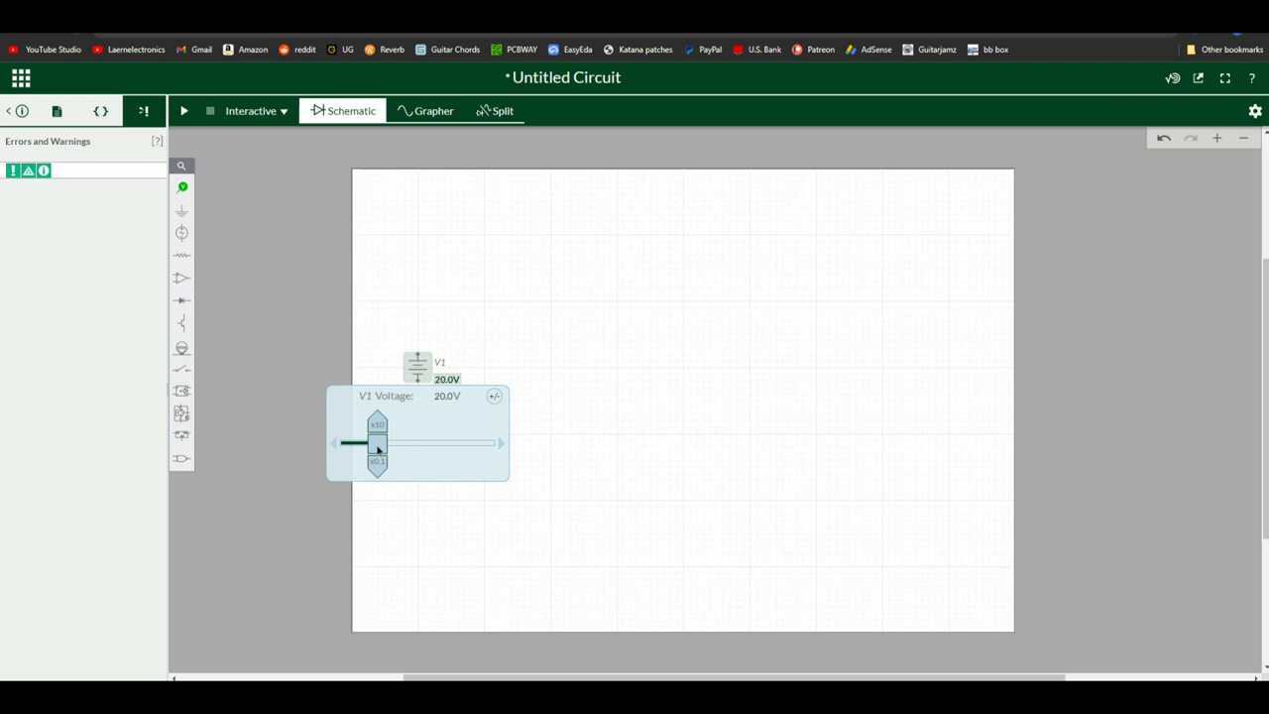
left_click(360, 315)
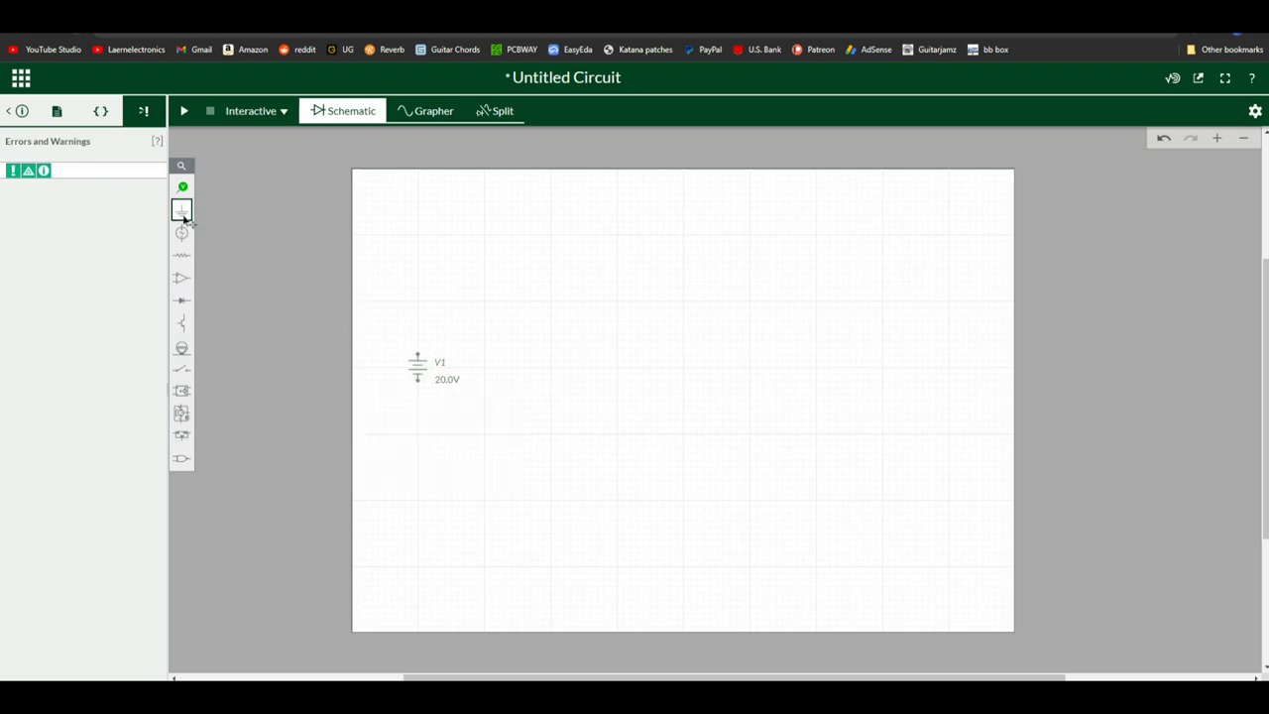
Place capacitor C1 upright to the right of V1 with a value of -10.0 µF
left_click(188, 255)
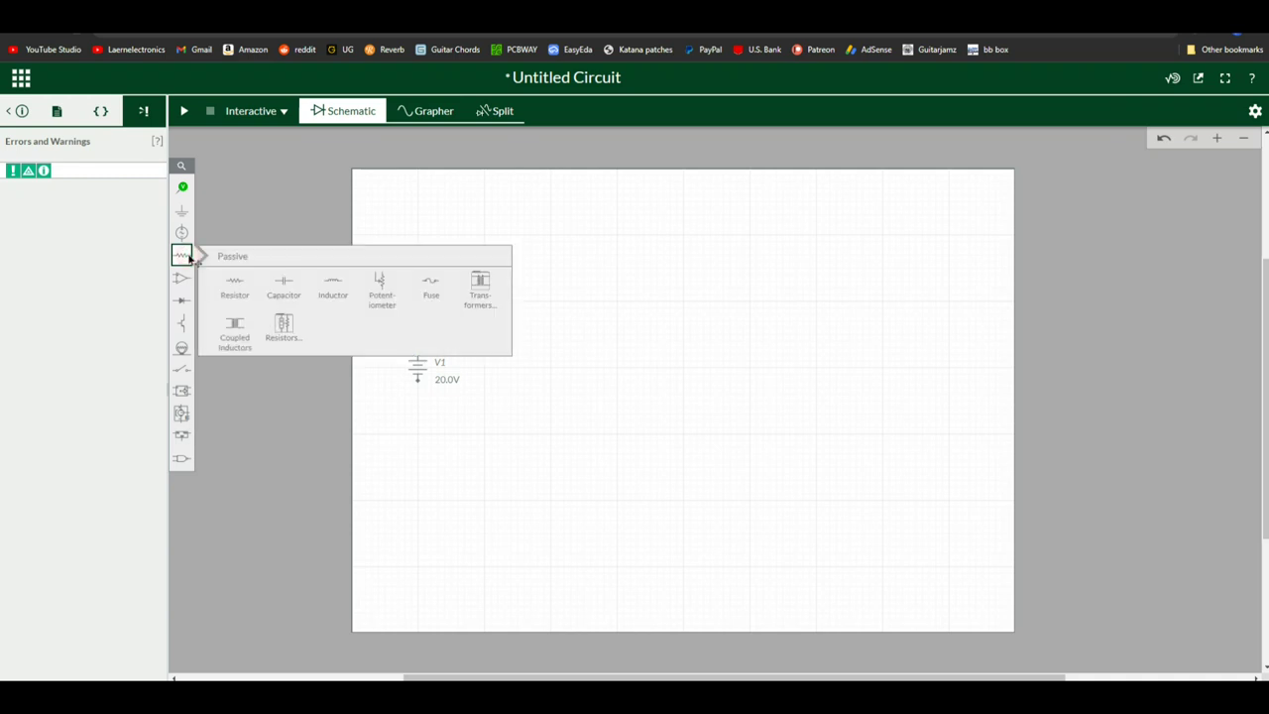
left_click(284, 283)
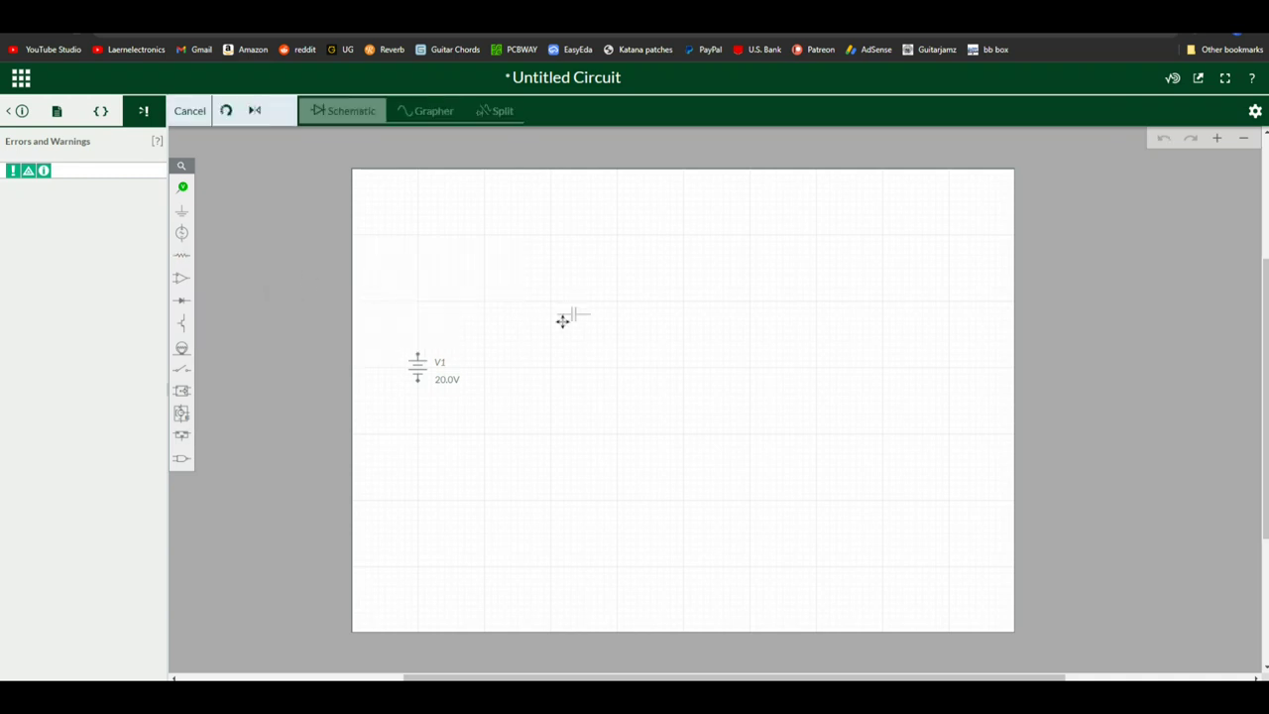
left_click(527, 367)
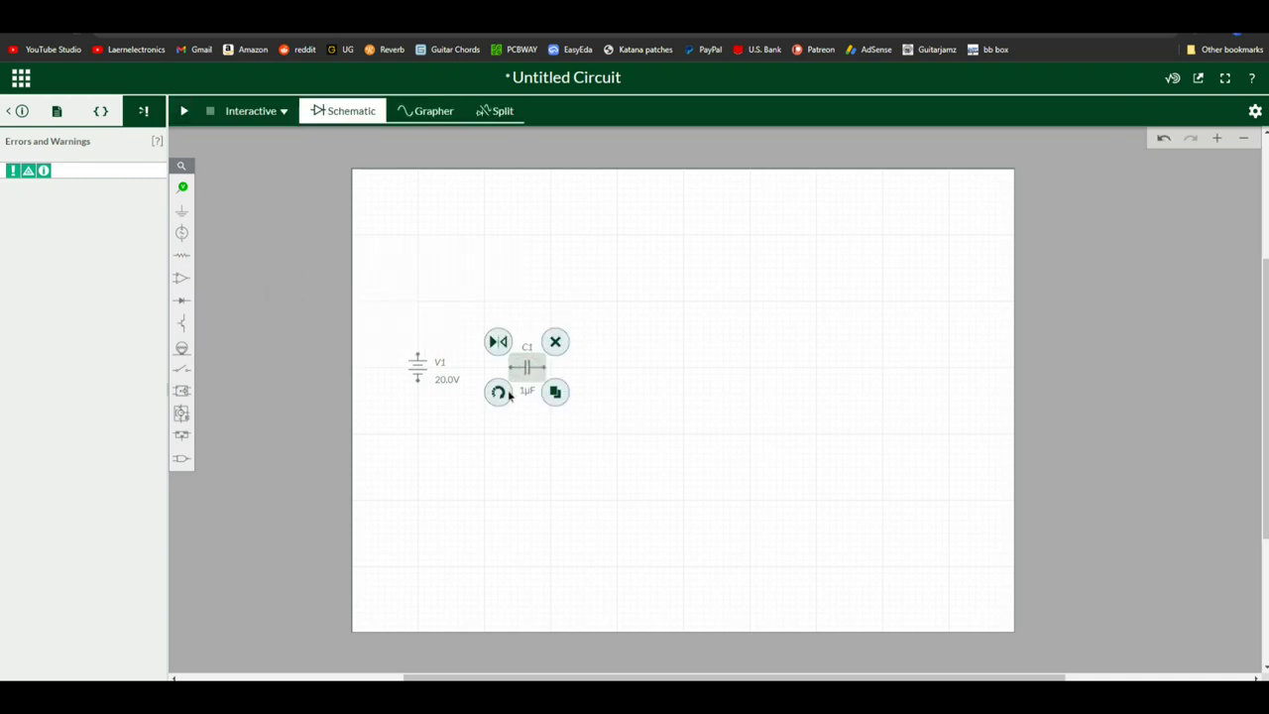
left_click(500, 393)
left_click(637, 373)
left_click(550, 378)
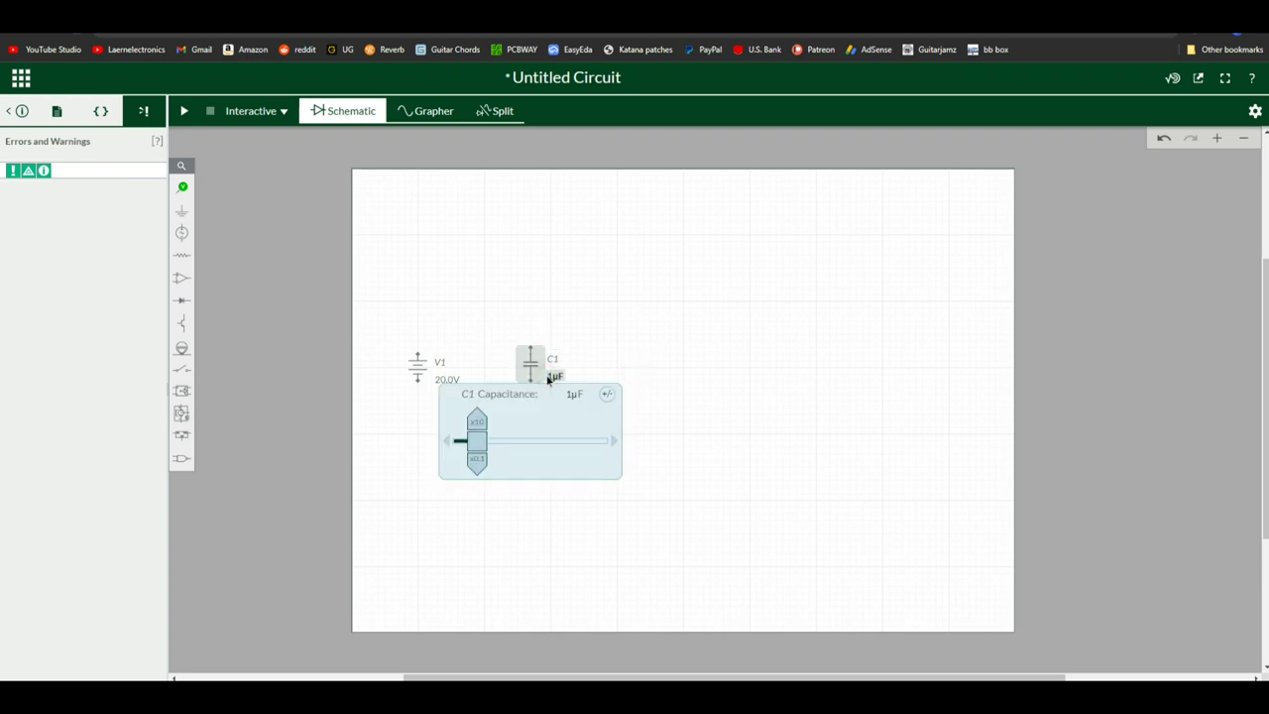
left_click_drag(482, 447, 666, 437)
left_click(607, 394)
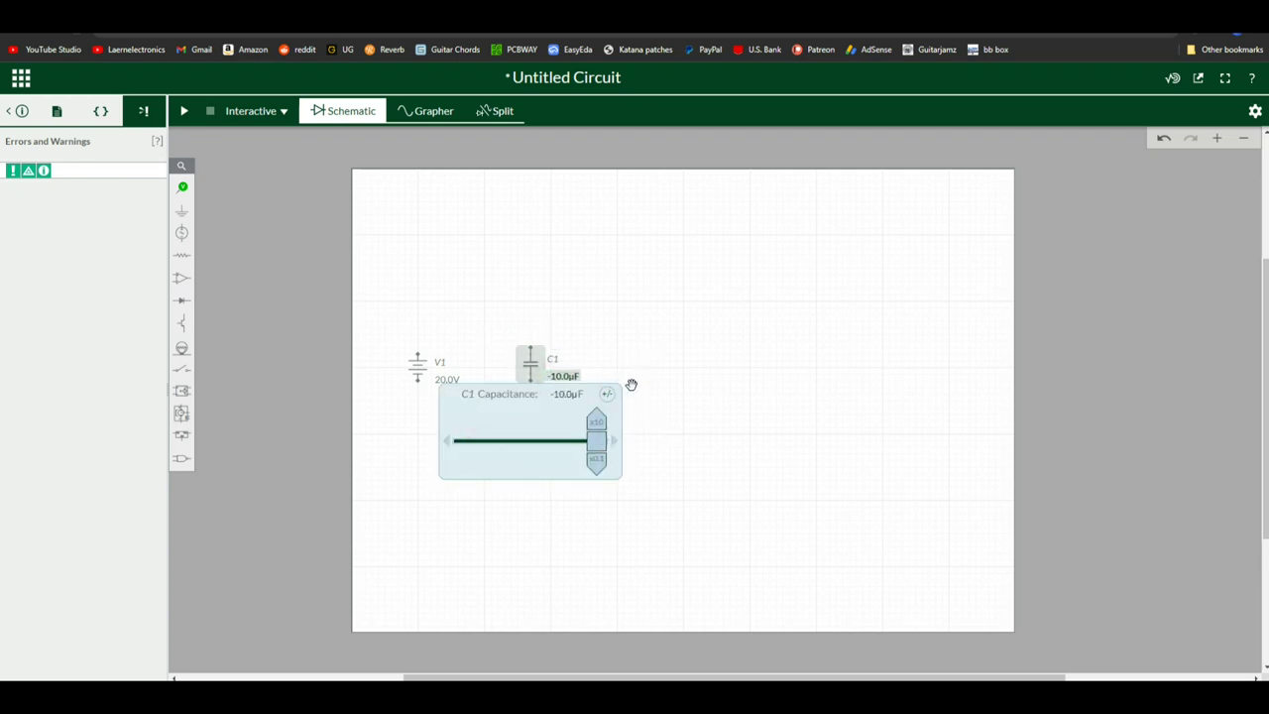
left_click(673, 430)
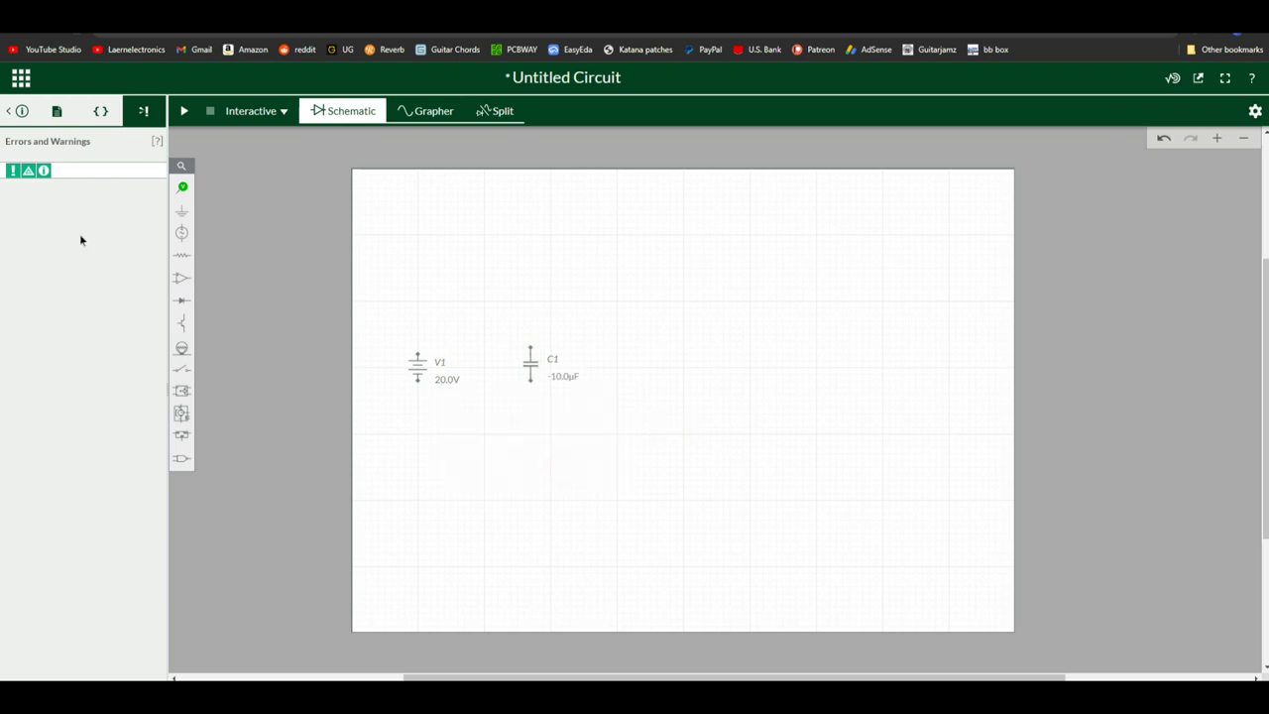
left_click(180, 301)
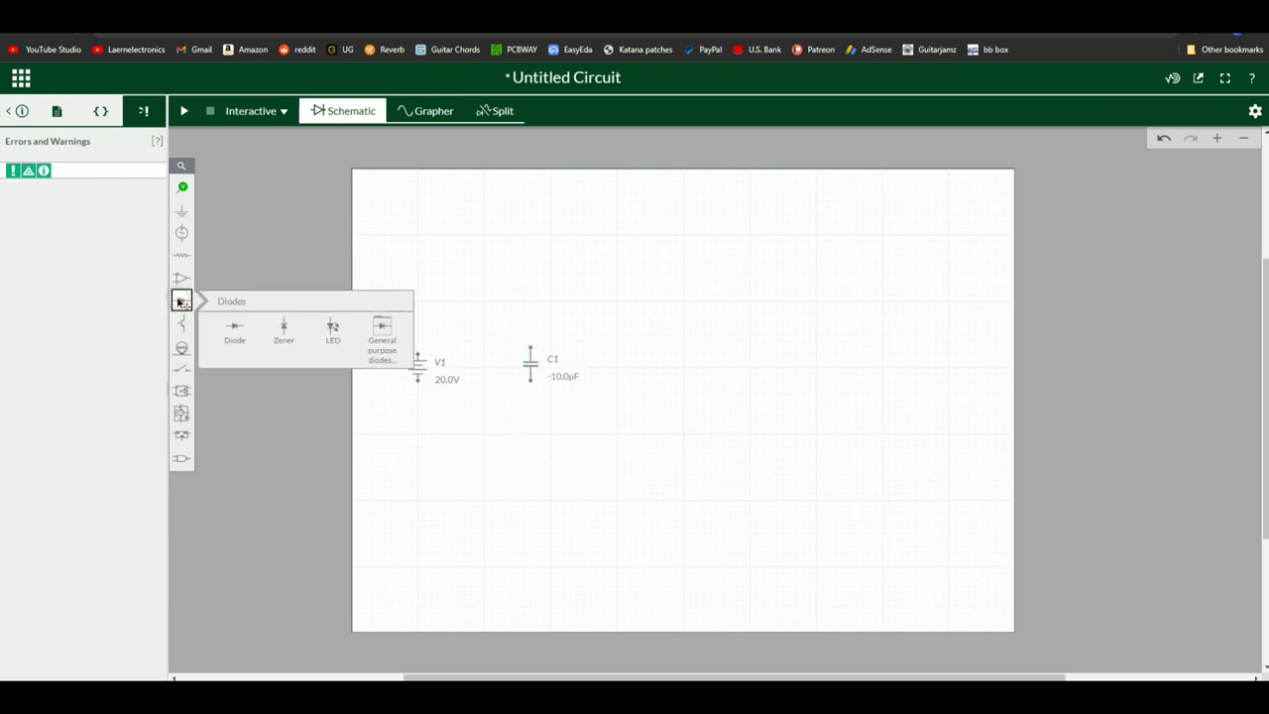
Place zener diode D1 right of C1 and a duplicate D2 below it
left_click(284, 327)
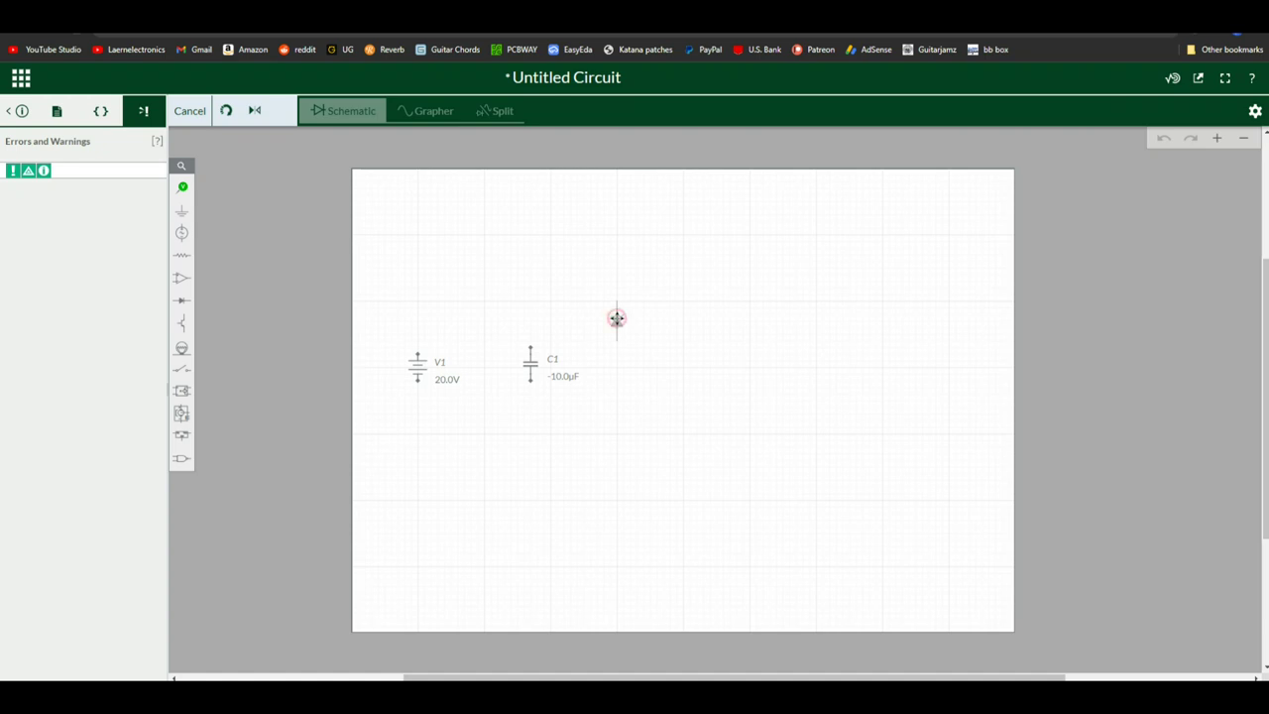
left_click(616, 319)
left_click(635, 354)
left_click(617, 451)
left_click(737, 381)
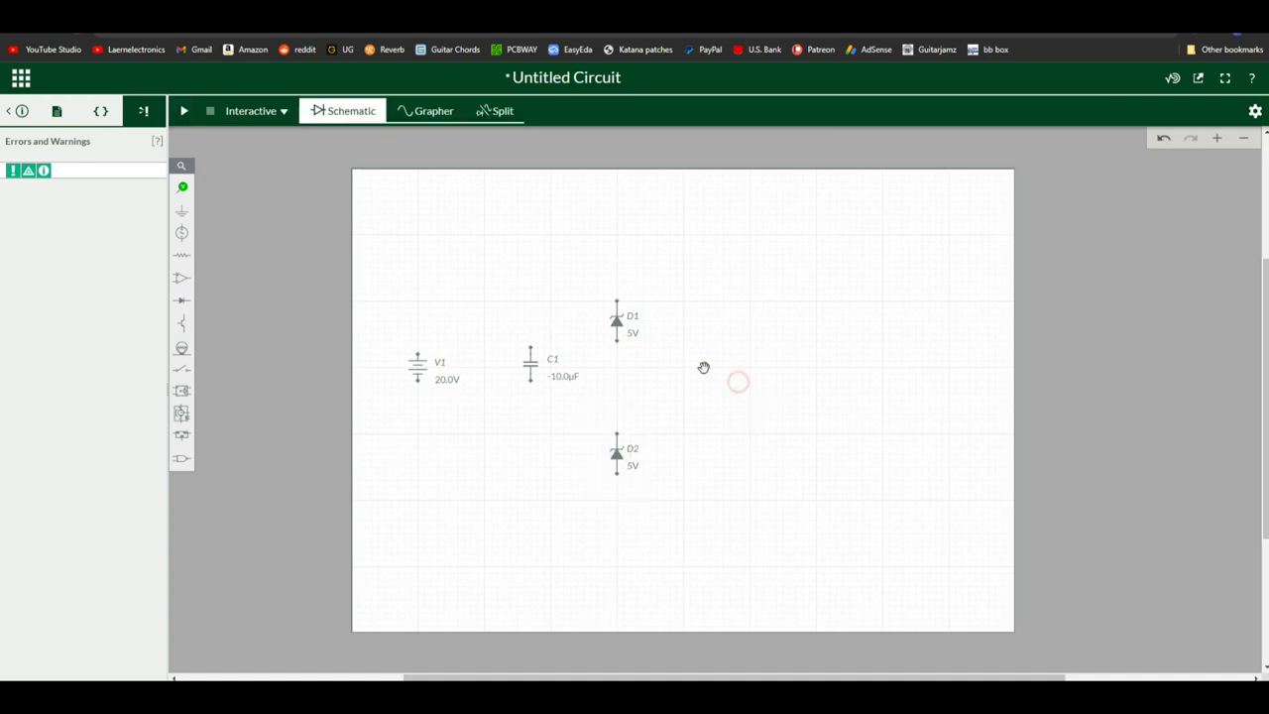
Set the breakdown voltage of both D1 and D2 to 18.0 V
left_click(634, 336)
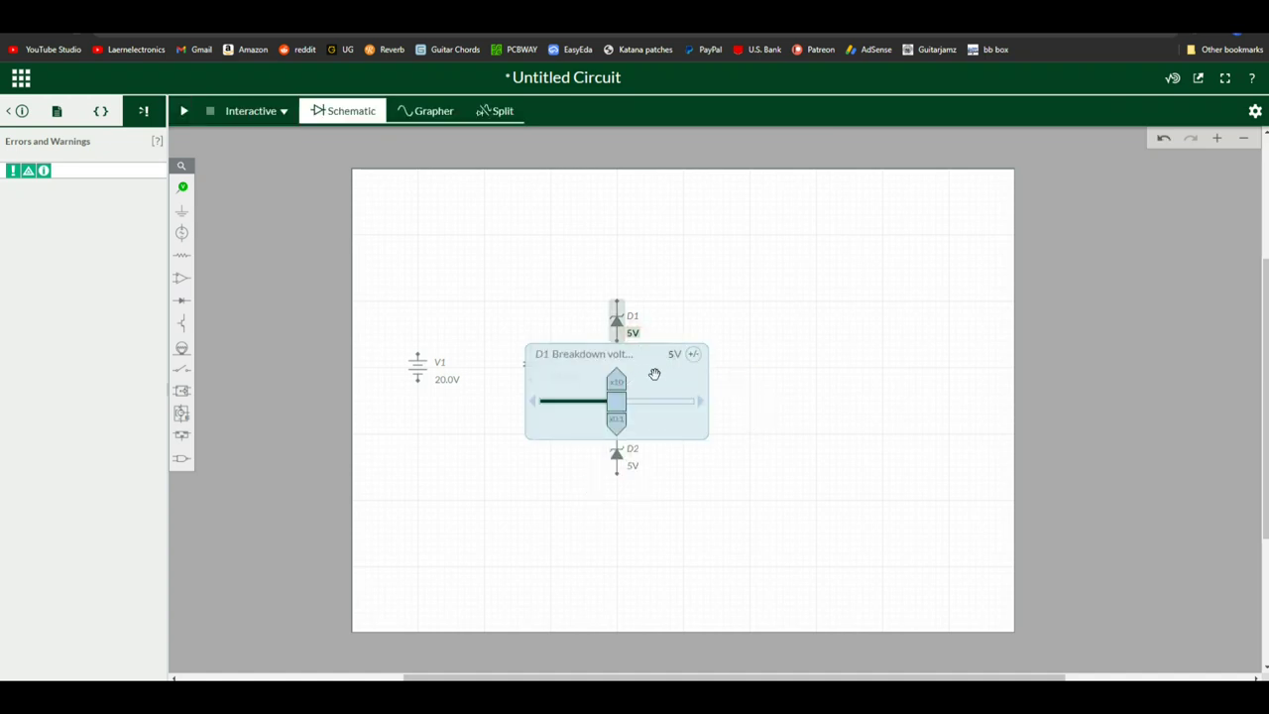
left_click(621, 385)
mouse_move(592, 403)
left_mouse_down()
mouse_move(551, 403)
mouse_move(576, 404)
left_mouse_up()
left_click(816, 488)
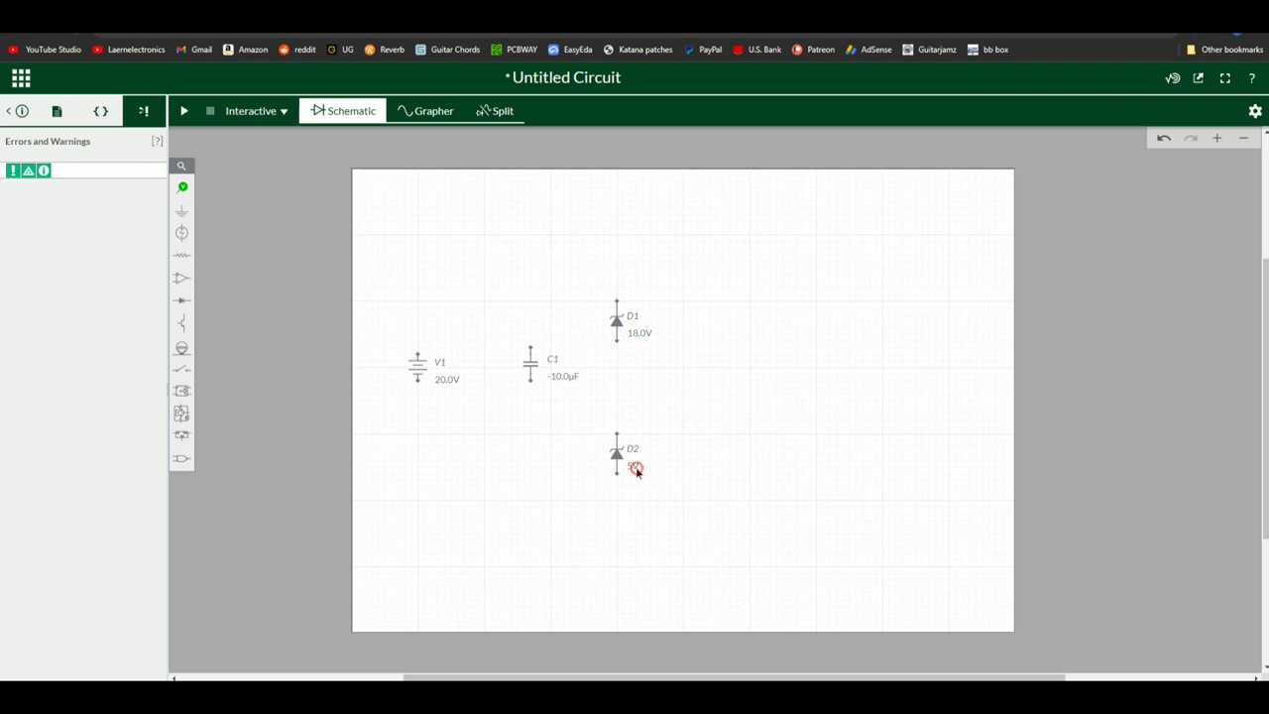
left_click(635, 467)
left_click_drag(616, 525, 574, 534)
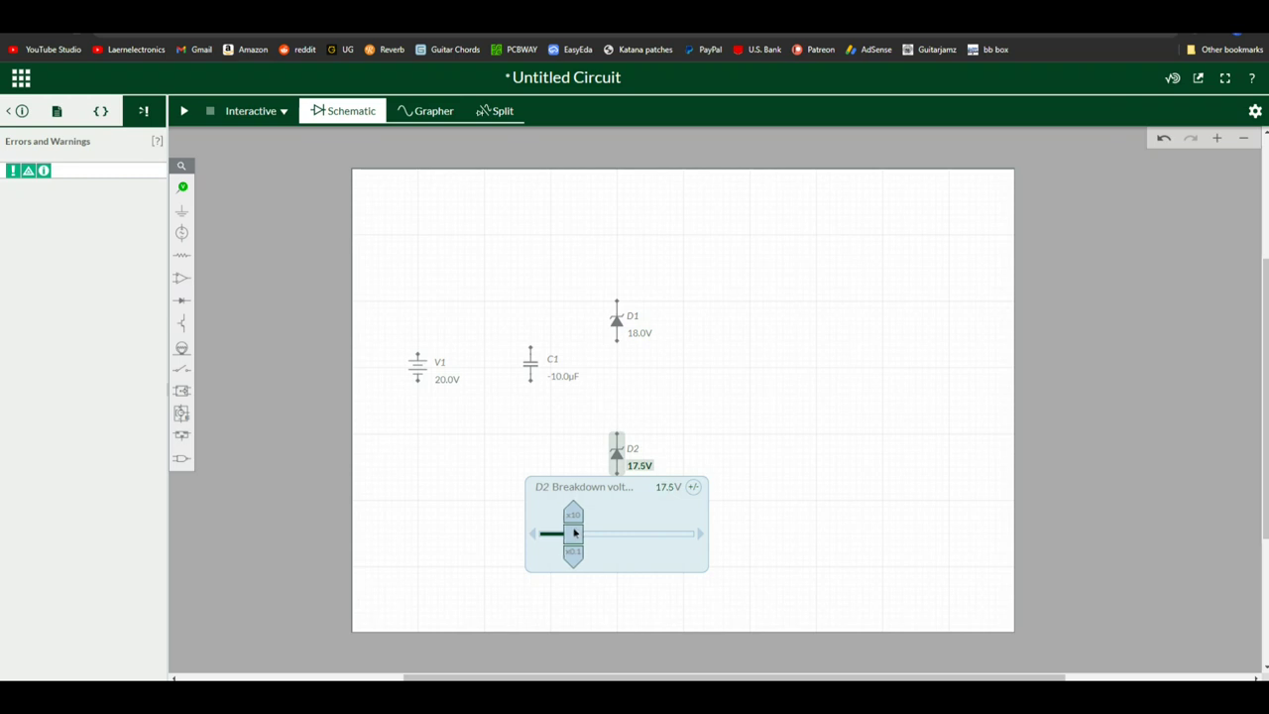
left_click(702, 535)
left_click(763, 399)
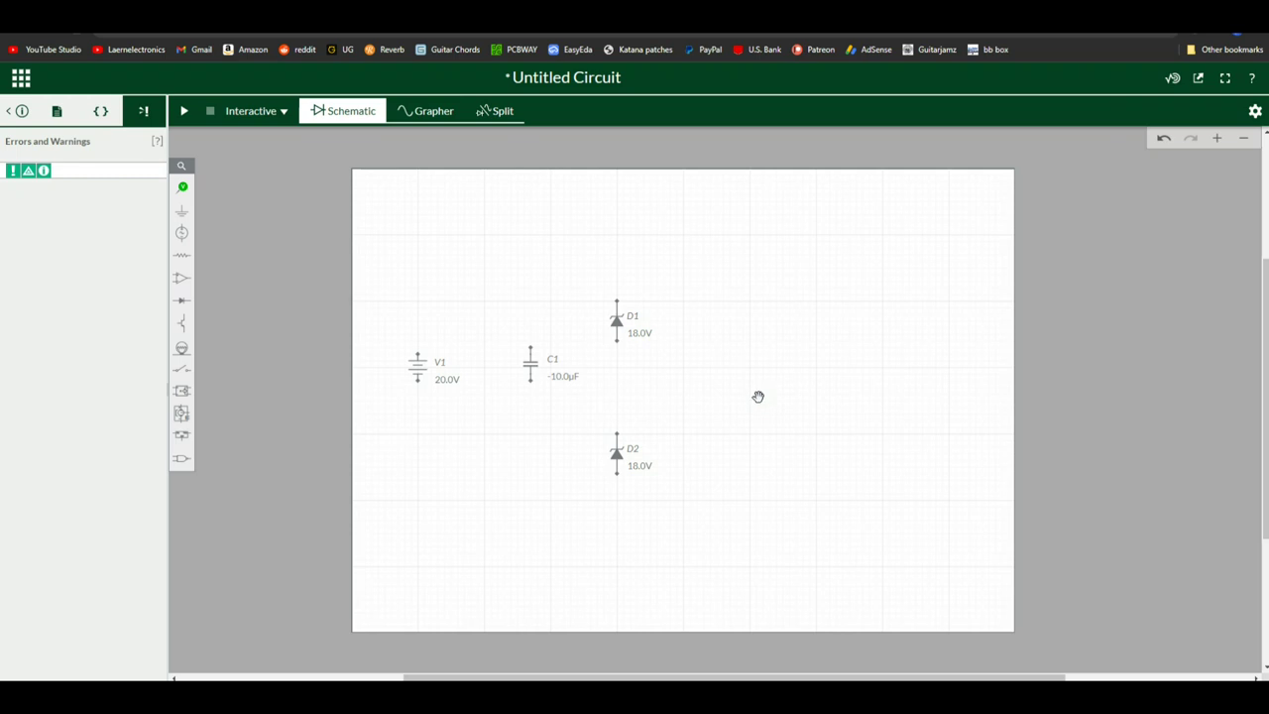
Wire V1's terminals to D1's top and D2's bottom, and join D1 to D2
left_click(418, 355)
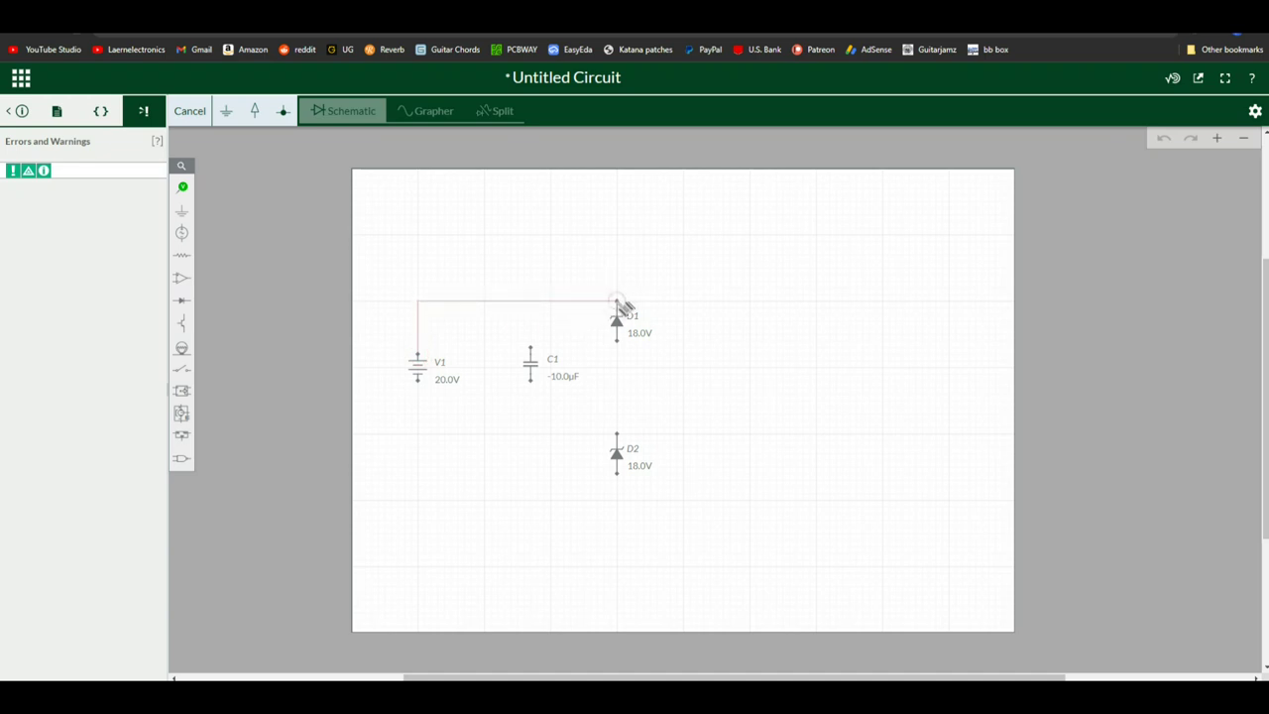
left_click(617, 301)
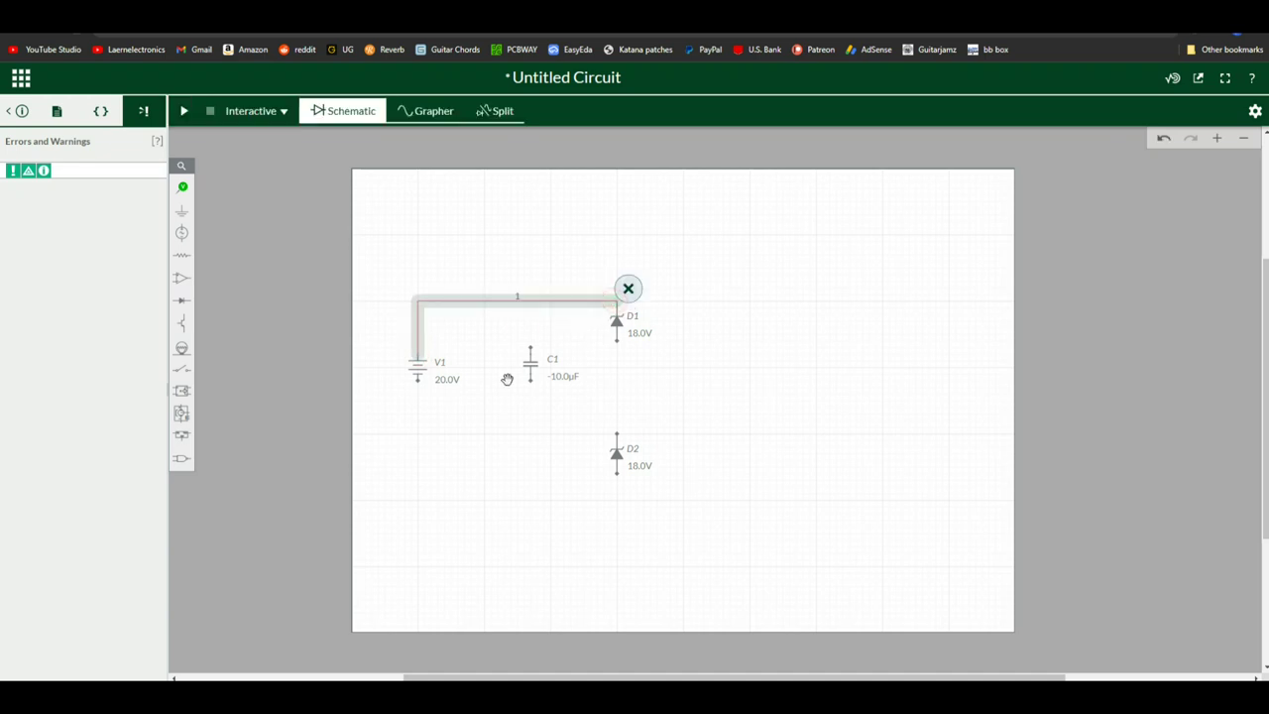
left_click(418, 381)
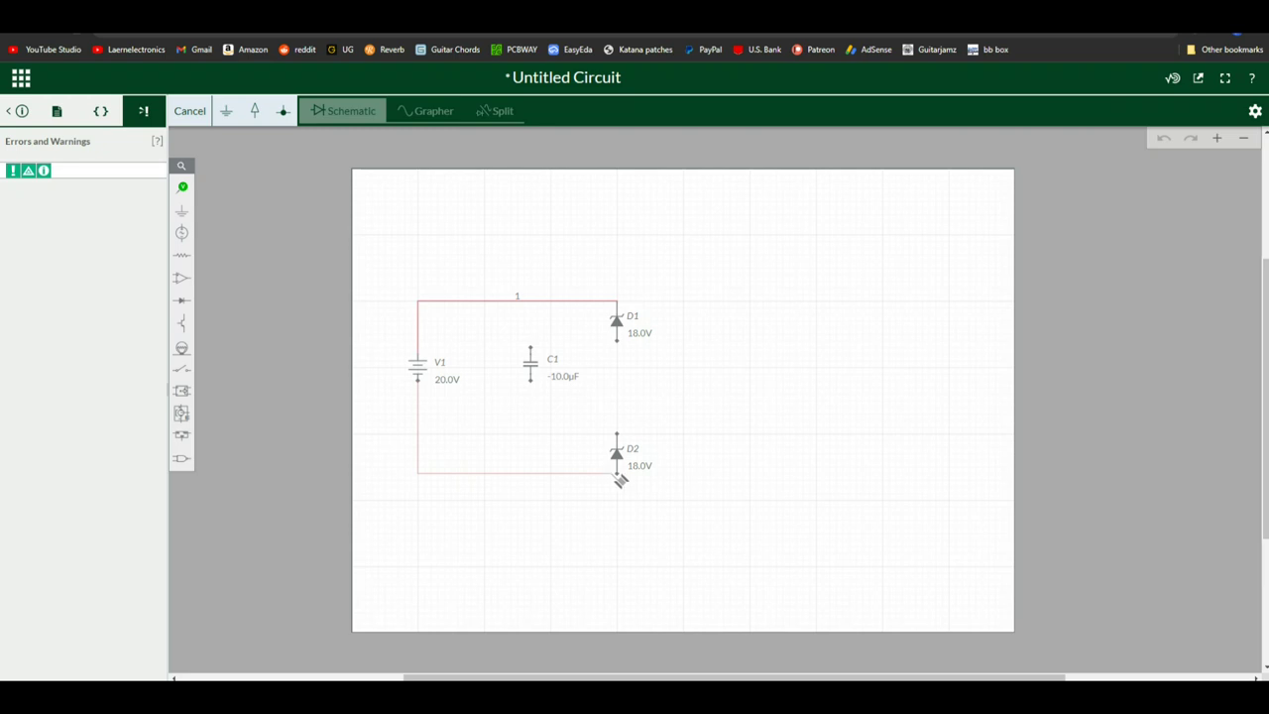
left_click(619, 478)
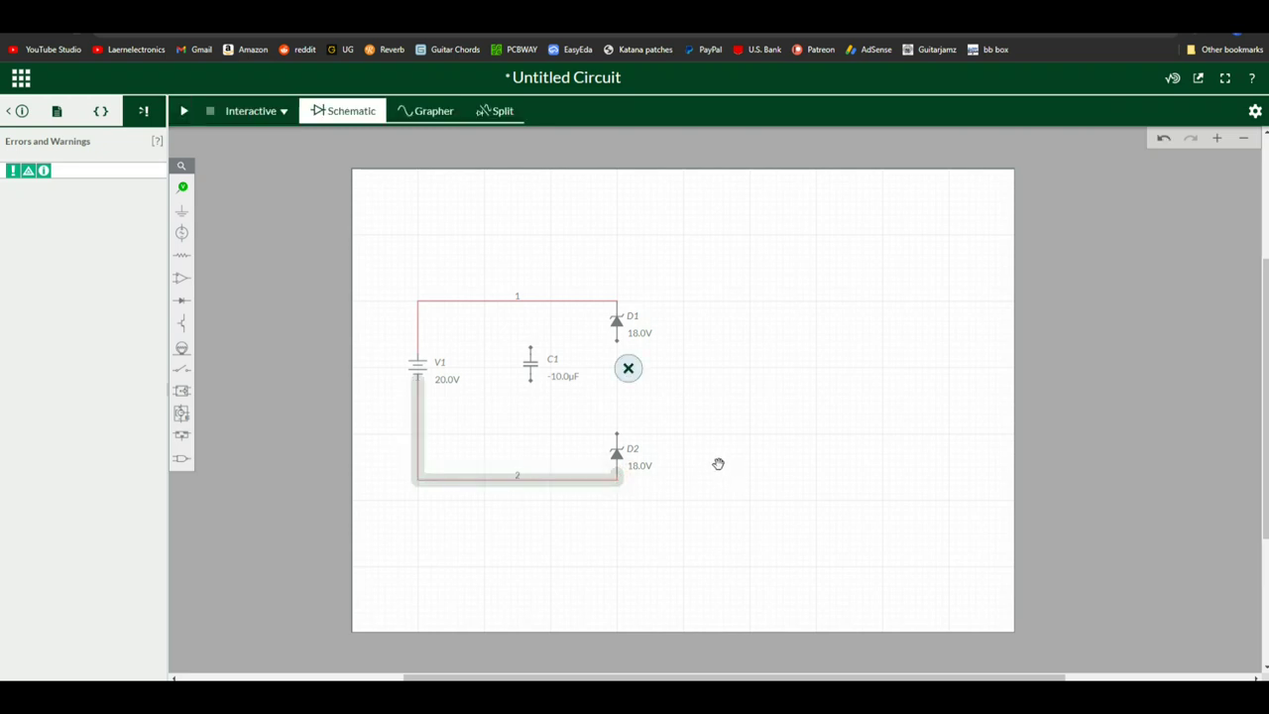
left_click(779, 400)
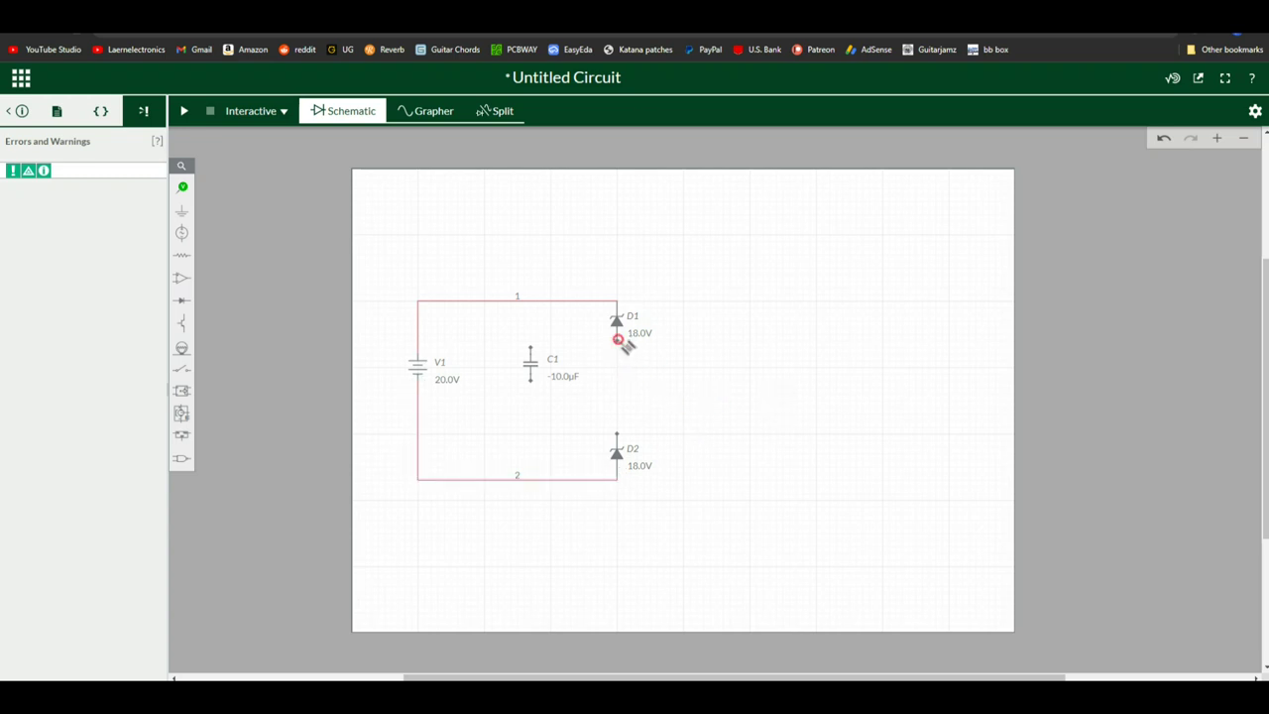
left_click(618, 340)
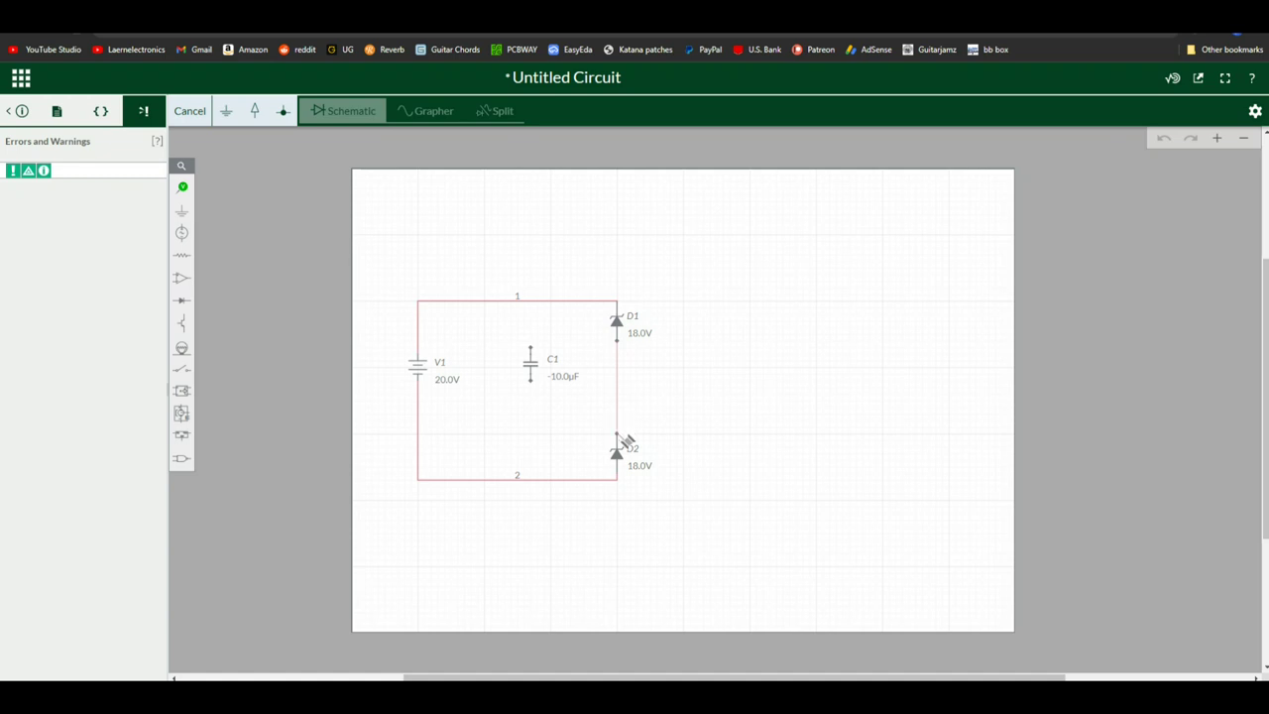
left_click(617, 436)
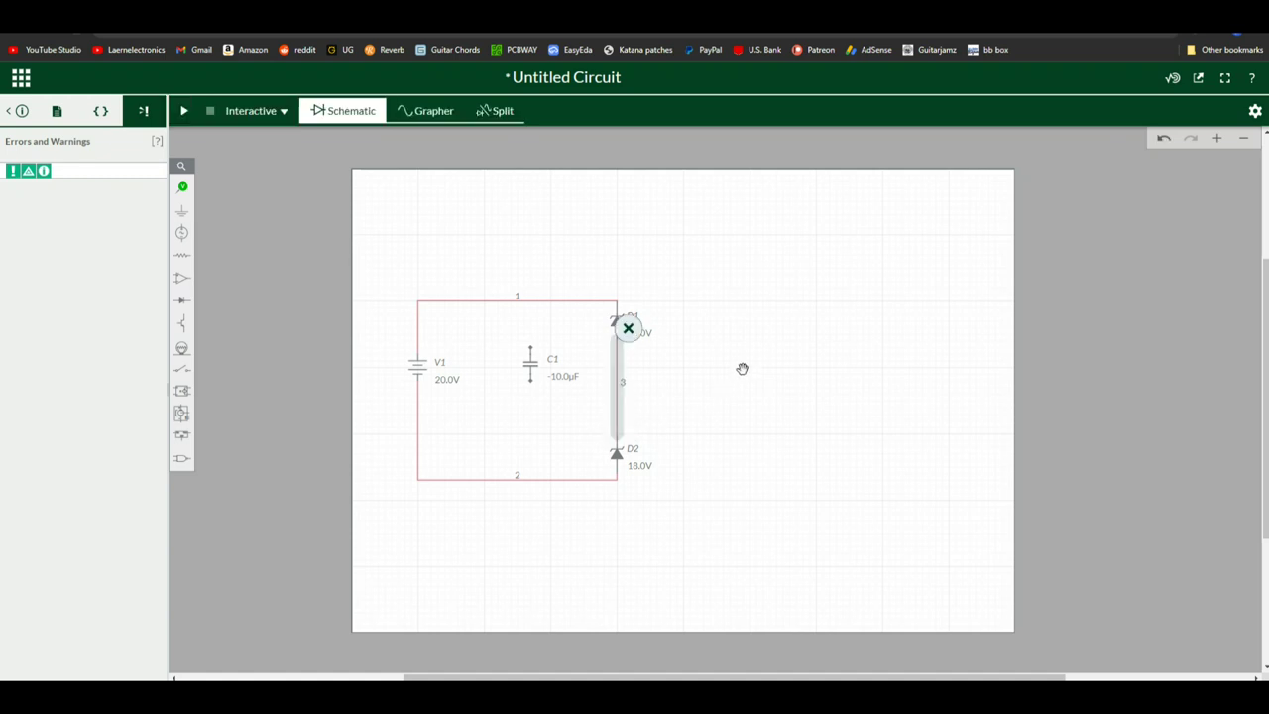
left_click(741, 363)
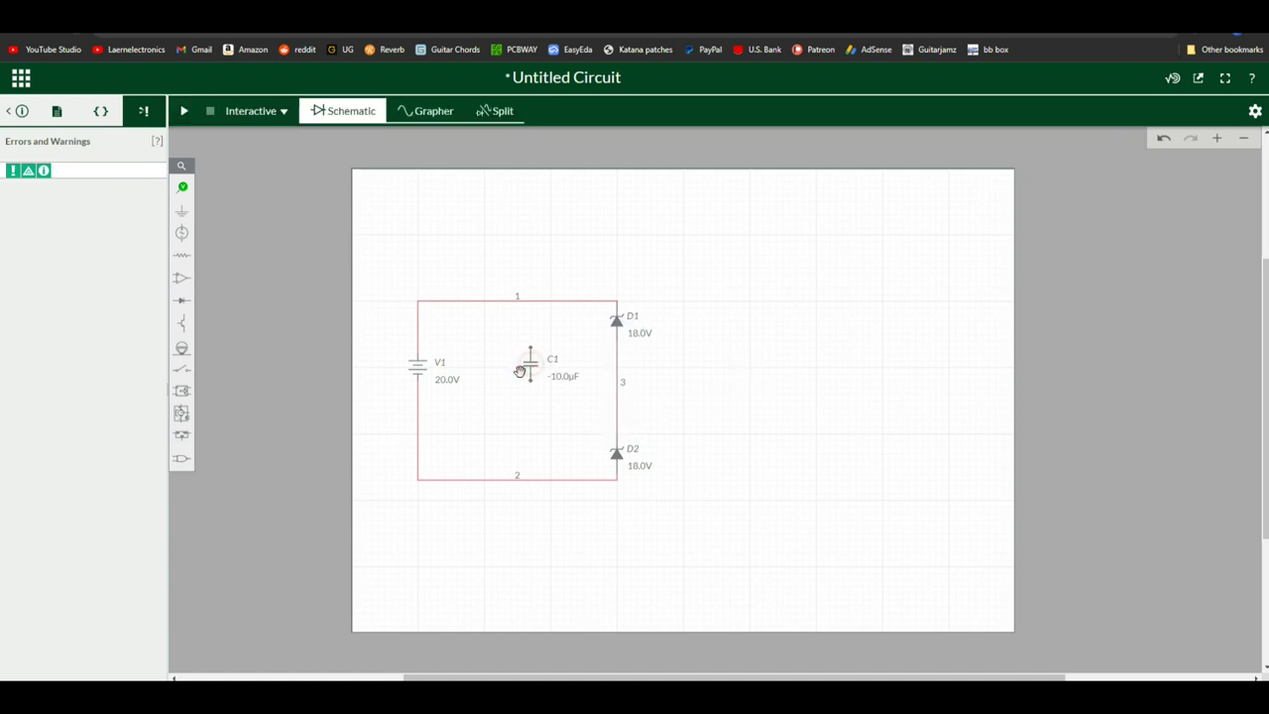
Move C1 between the rails and wire its terminals to nodes 1 and 2
left_click_drag(526, 363, 513, 388)
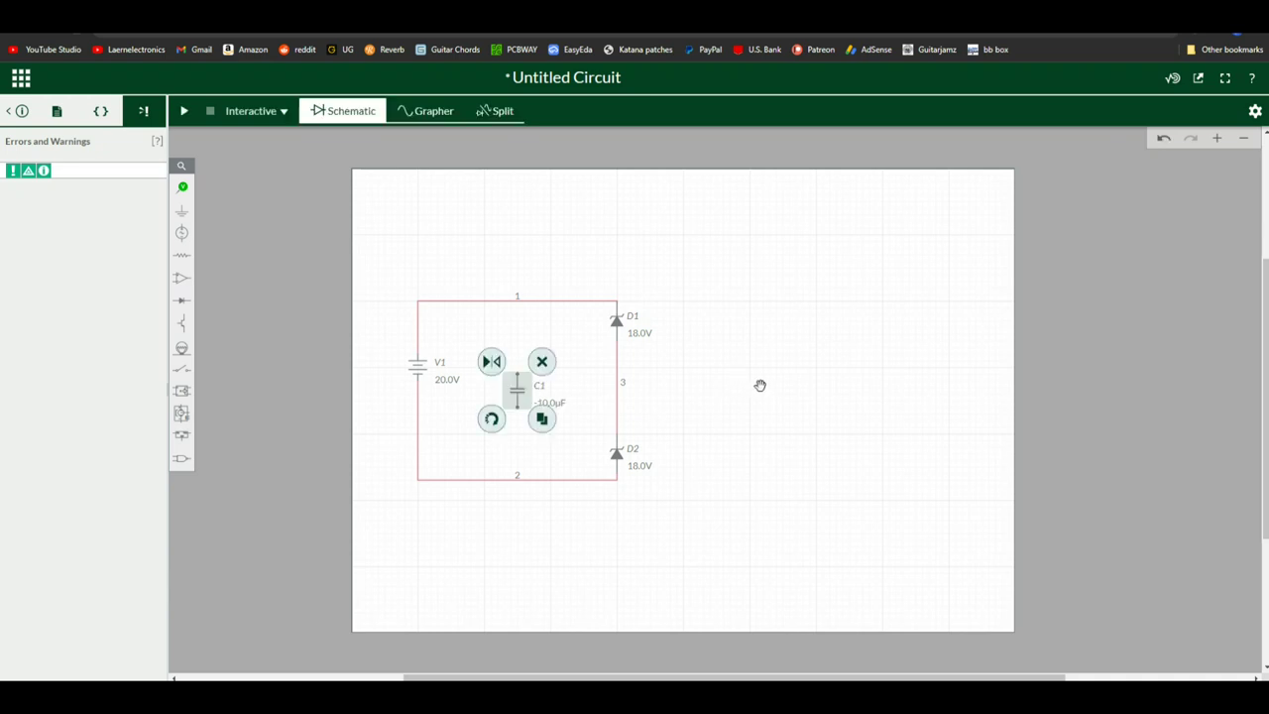
left_click(764, 385)
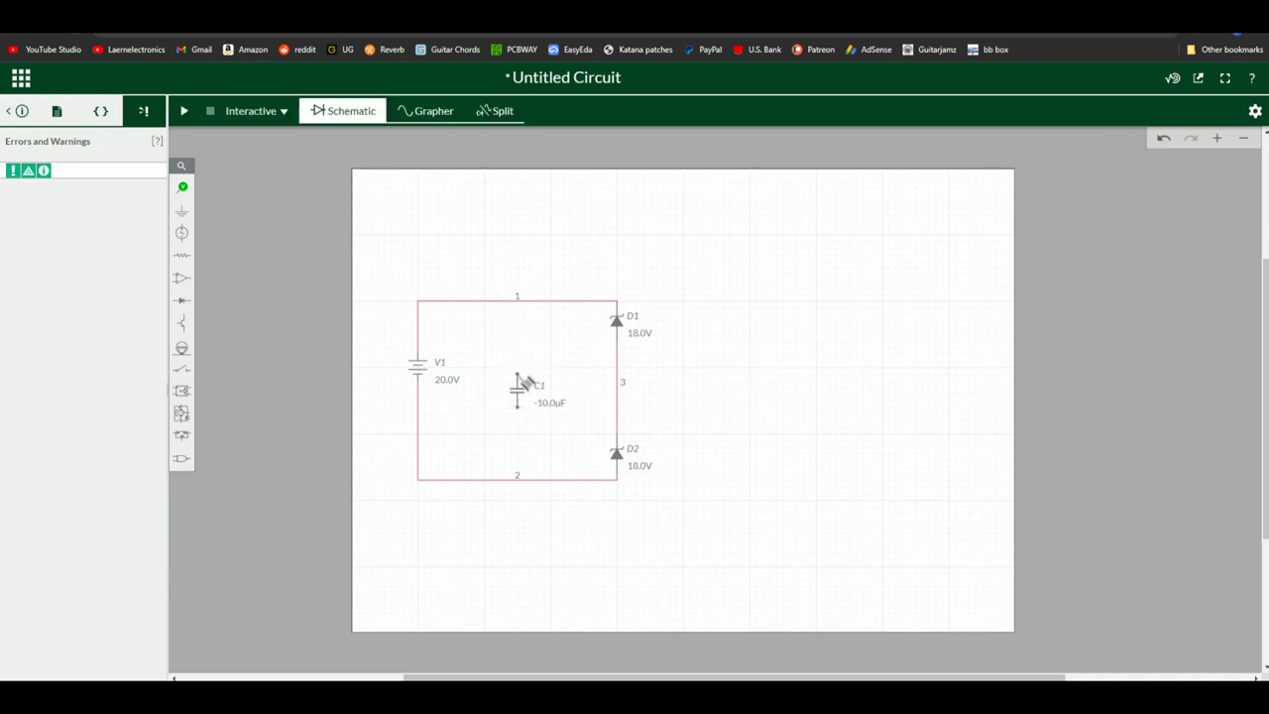
left_click_drag(518, 375, 518, 300)
left_click_drag(519, 407, 524, 483)
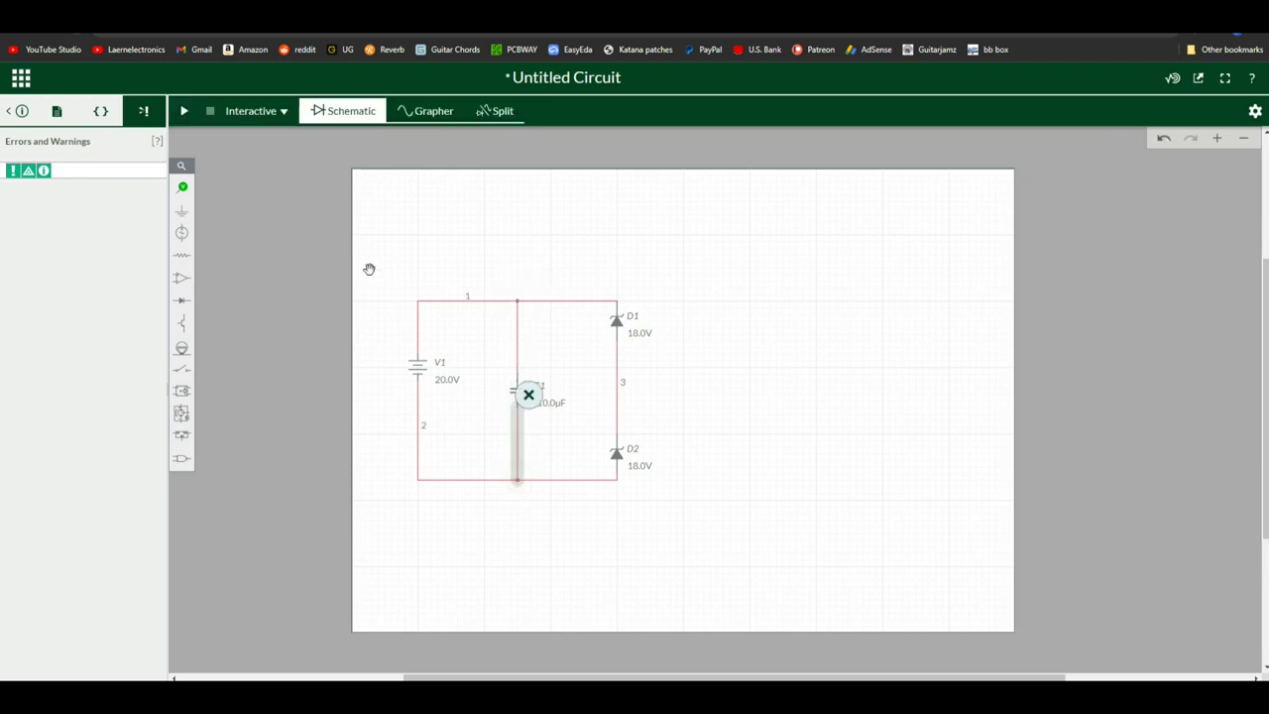
Place a ground right of the diodes and wire it to the D1–D2 junction
left_click(181, 220)
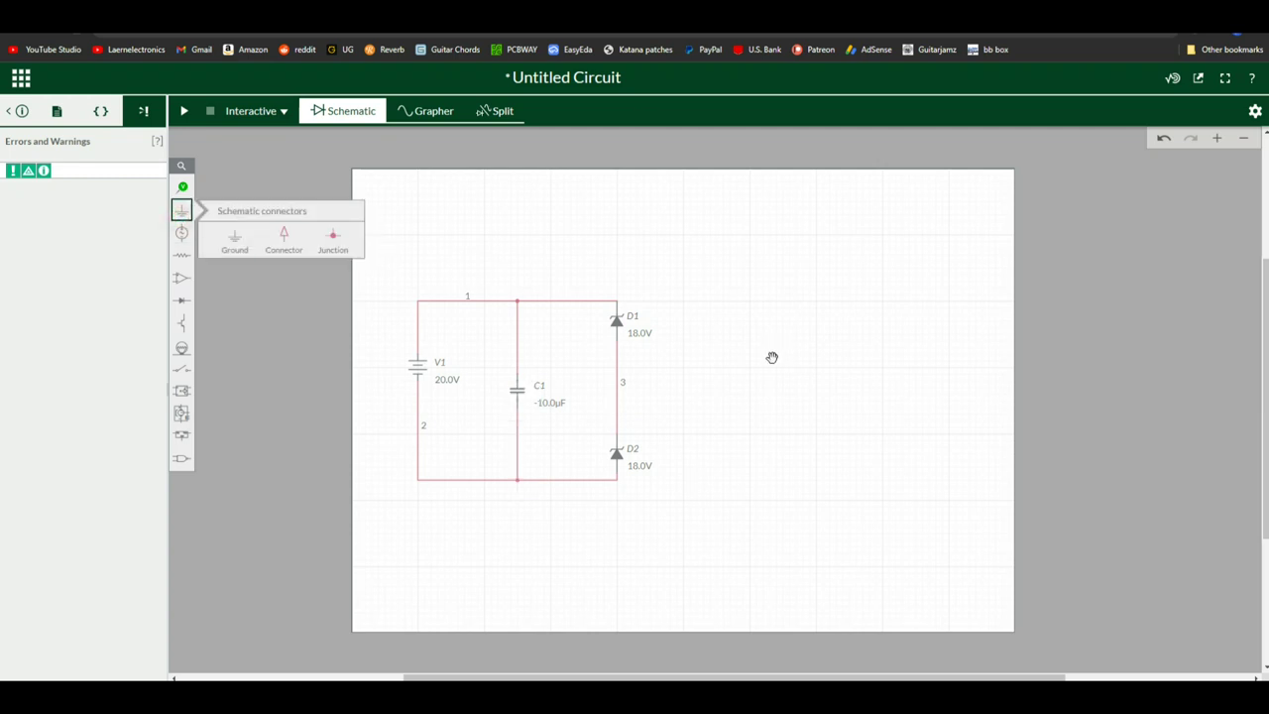
left_click(216, 241)
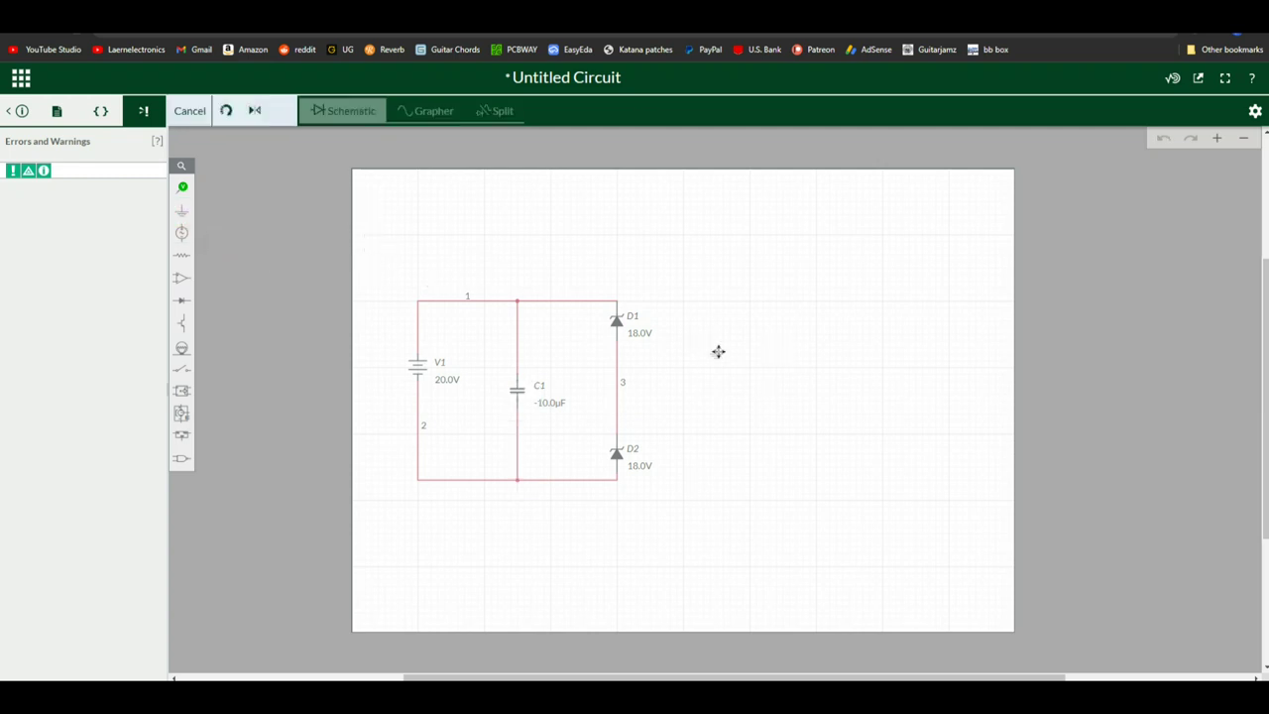
left_click(750, 393)
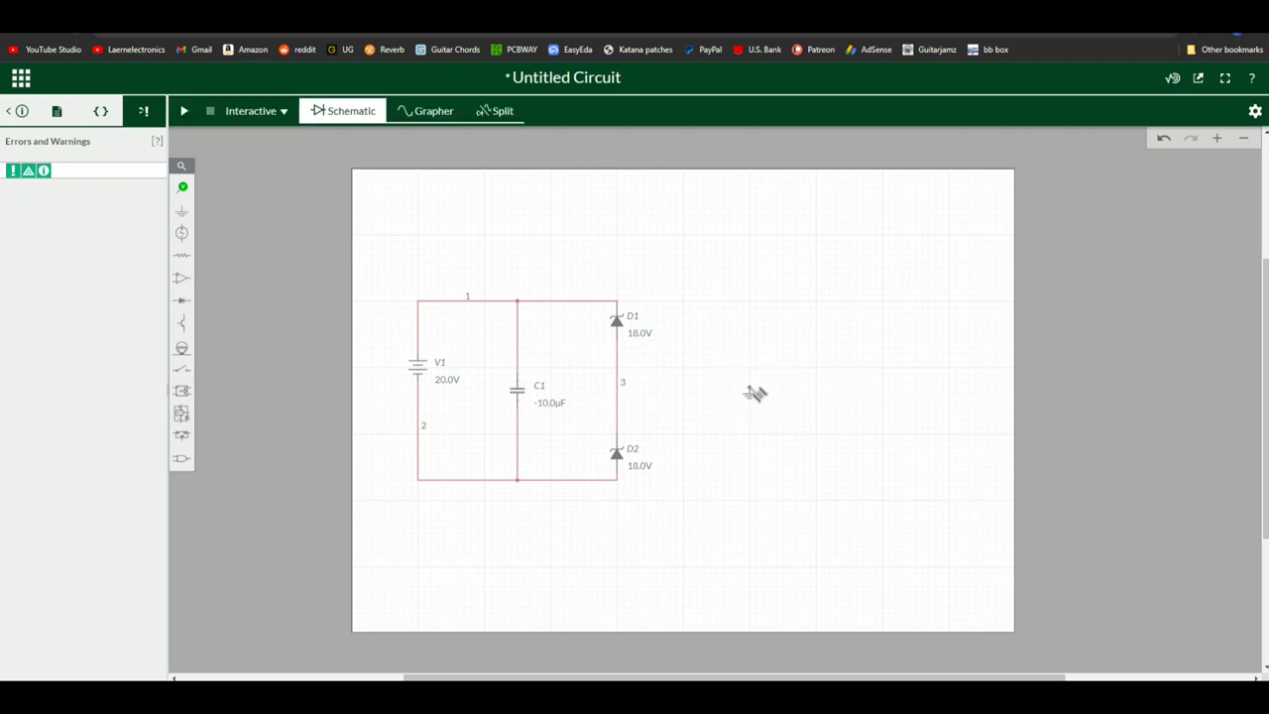
left_click_drag(751, 389, 617, 387)
left_click(819, 465)
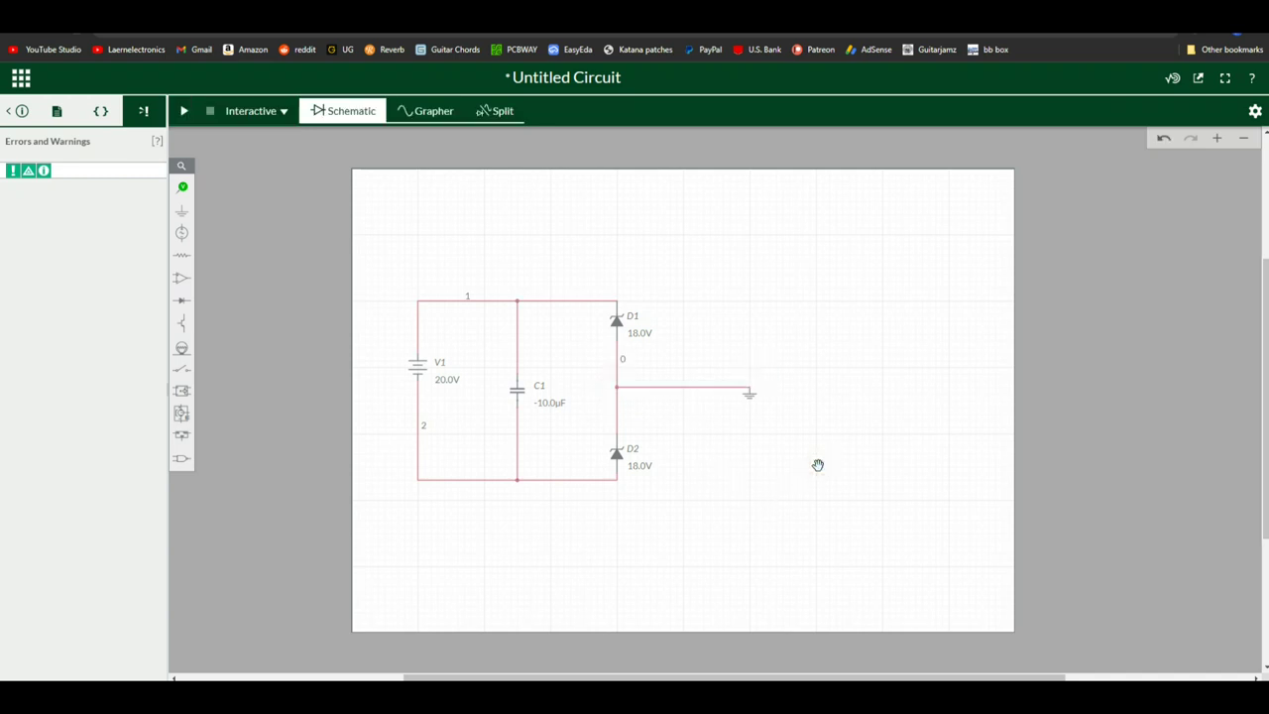
Put voltage probes on D1's top node, D2's bottom node and the grounded junction
left_click(184, 190)
left_click(233, 212)
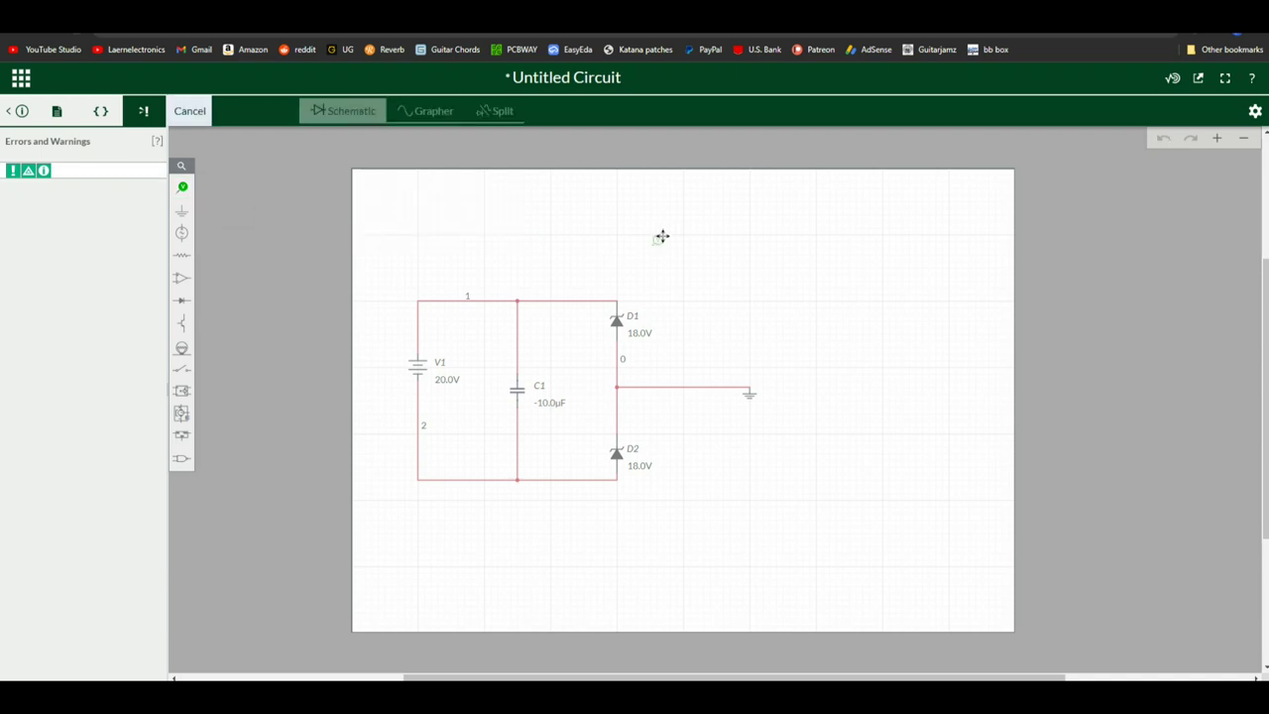
left_click(624, 294)
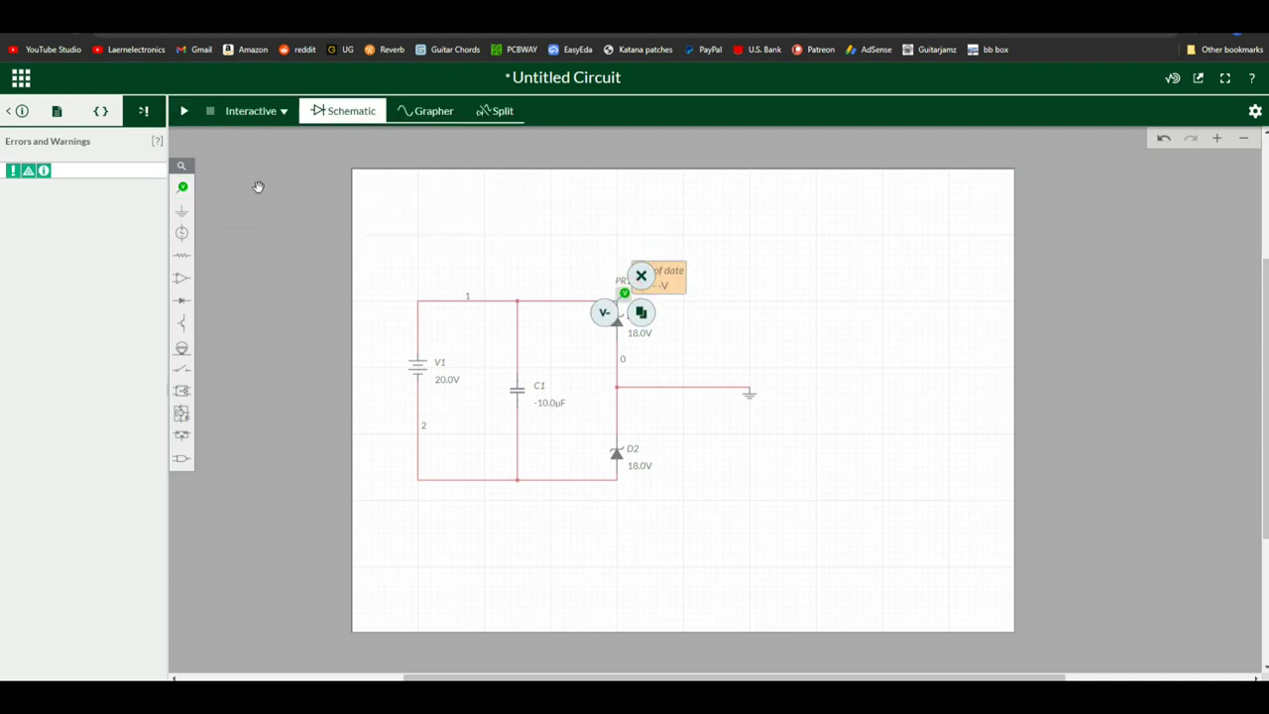
left_click(188, 190)
left_click(233, 214)
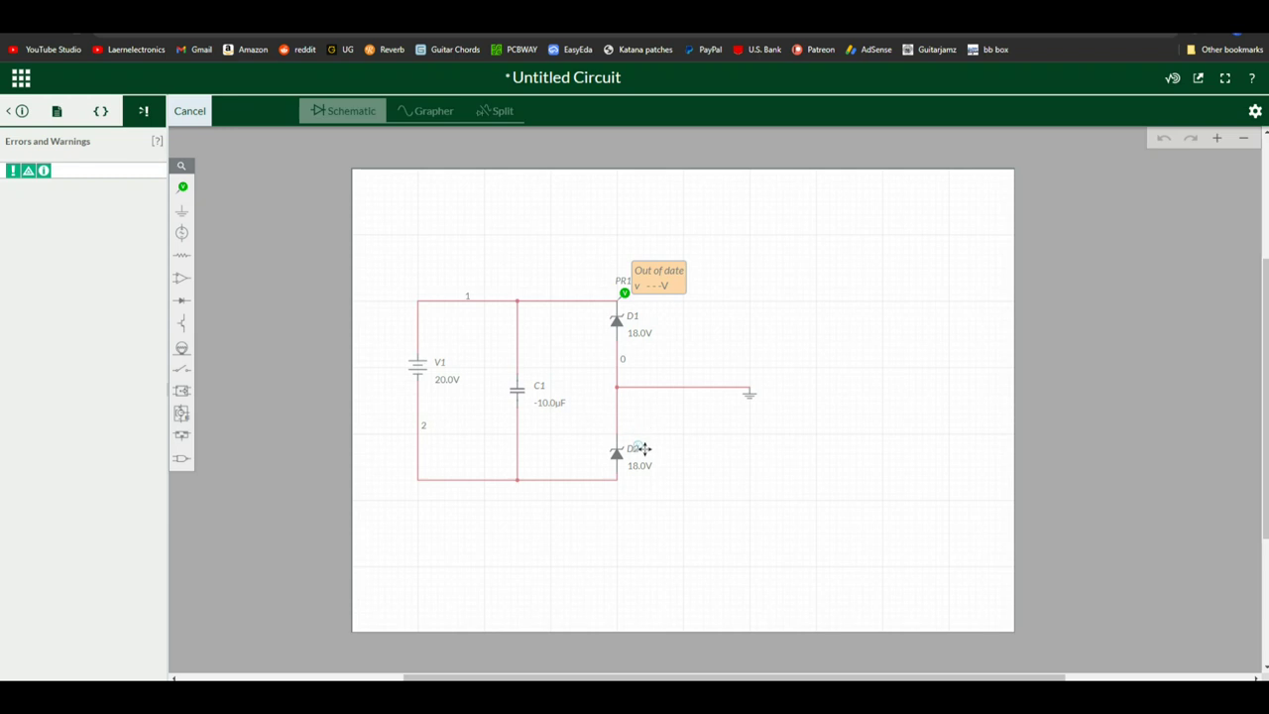
left_click(625, 472)
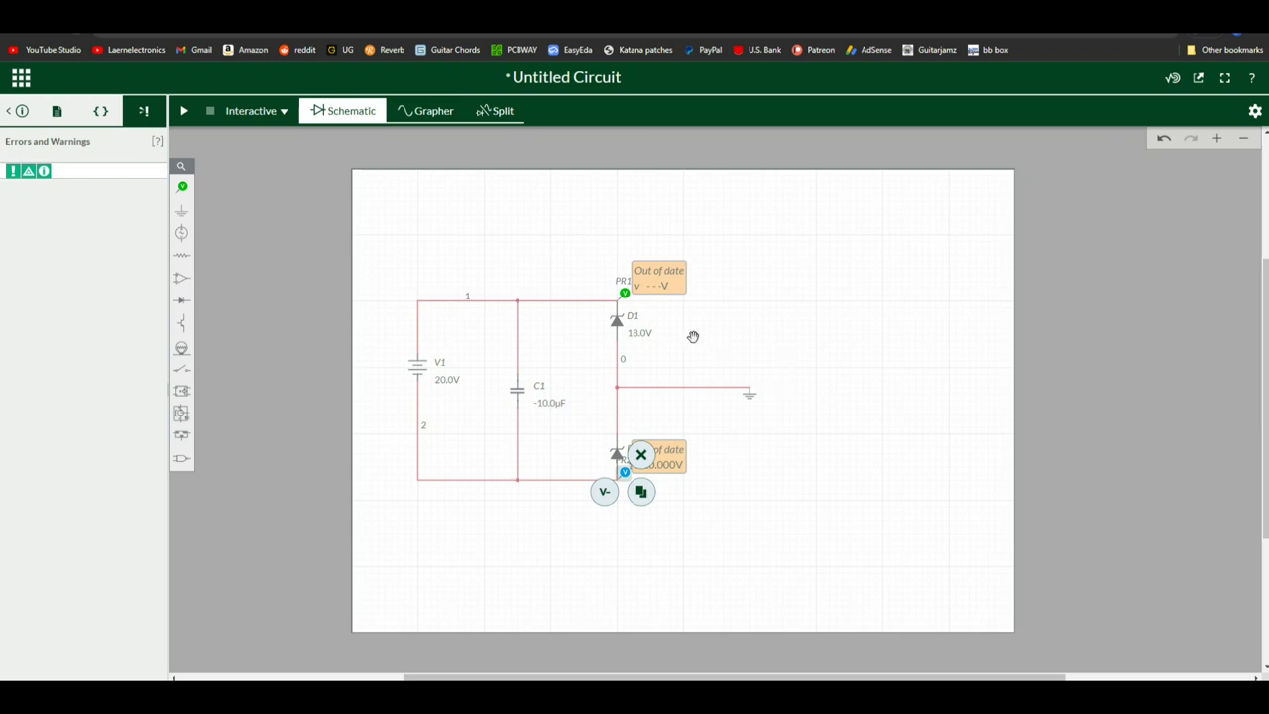
left_click(182, 187)
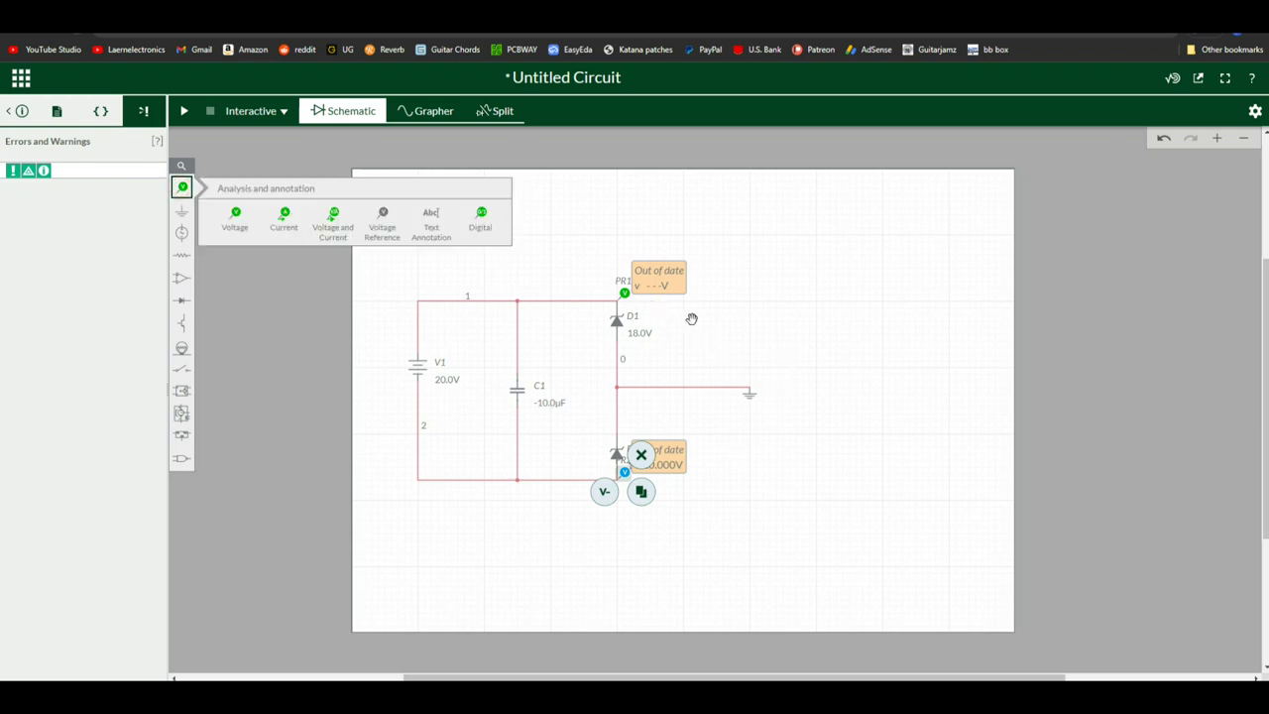
left_click(235, 216)
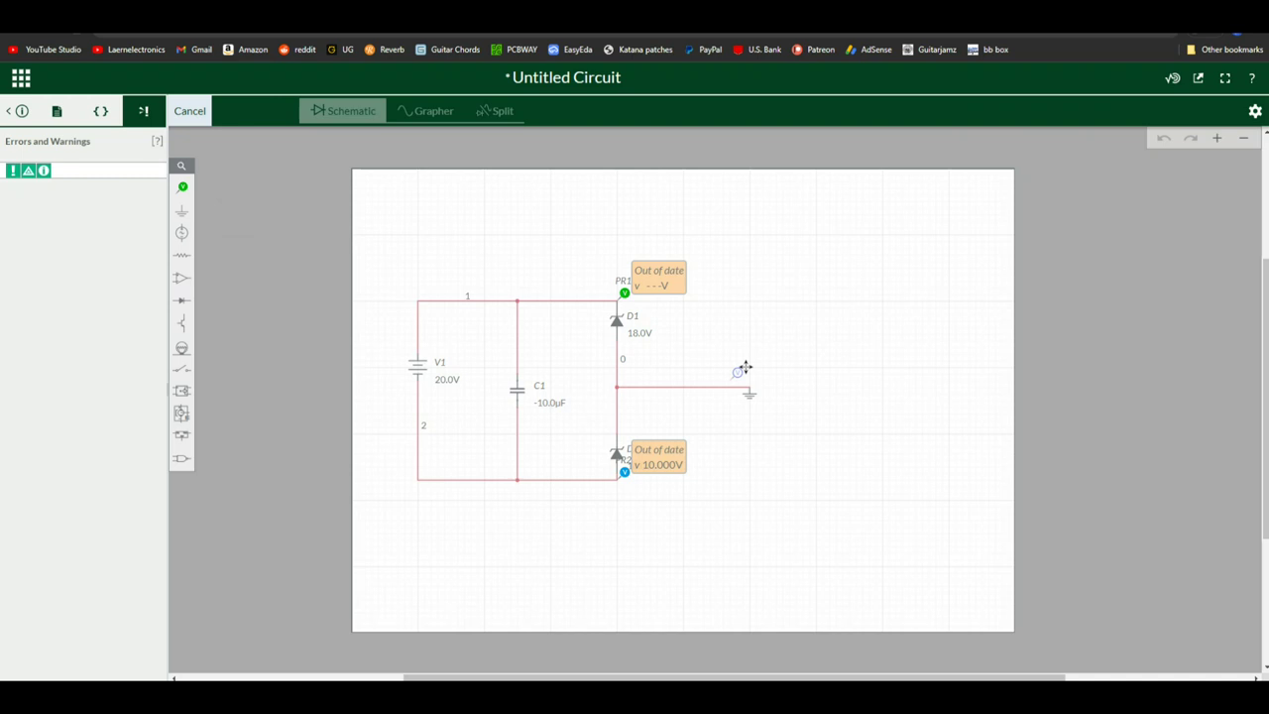
left_click(632, 371)
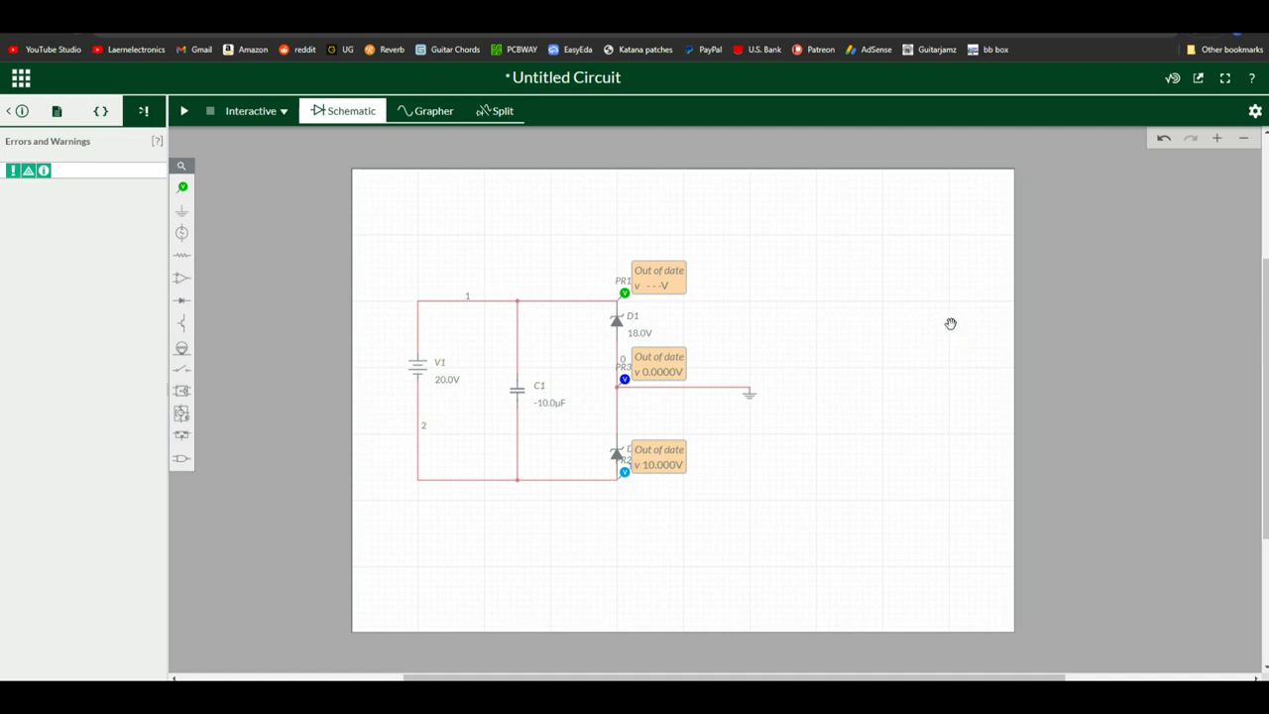
mouse_move(184, 191)
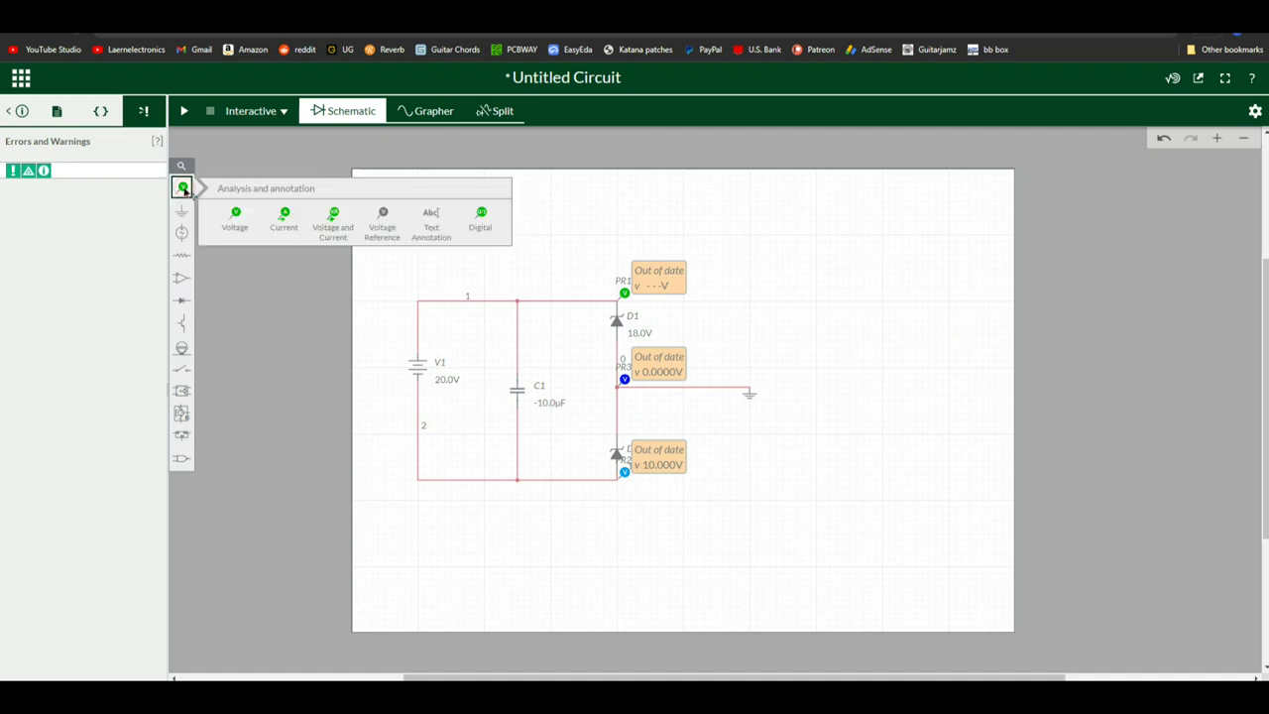
Add voltage probes at V1's top-left and bottom-left corners
left_click(235, 216)
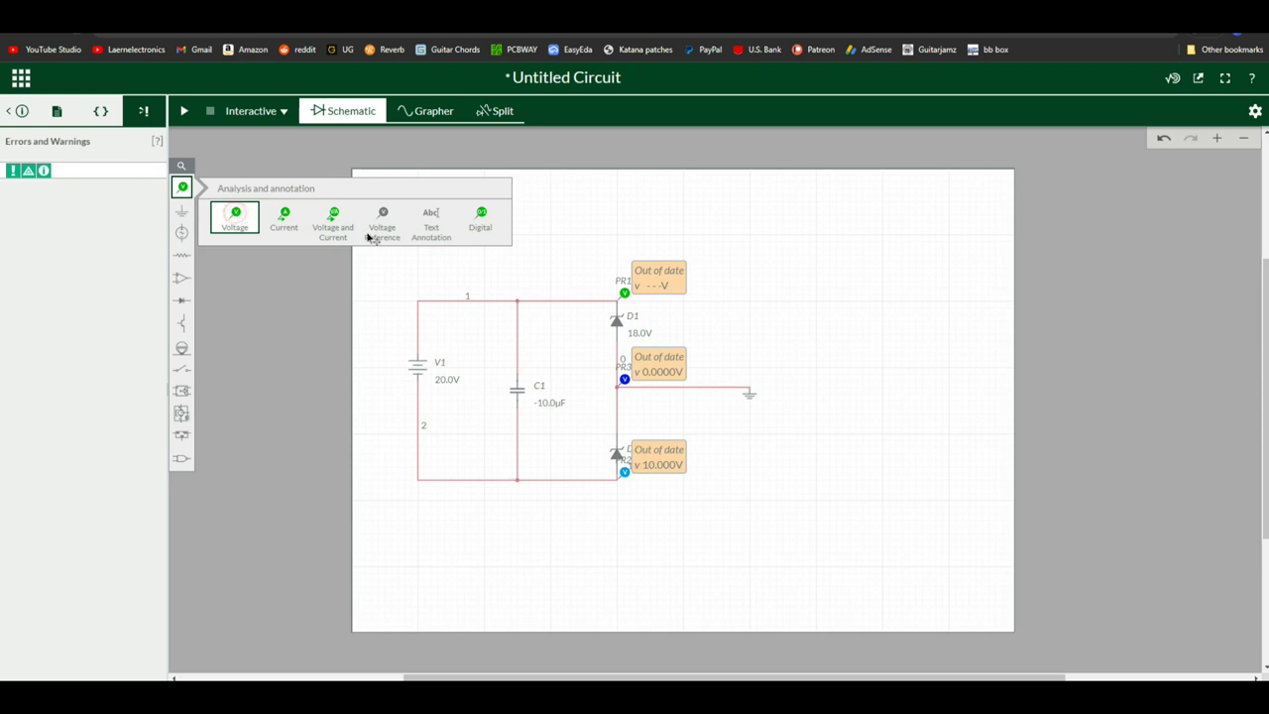
left_click(426, 292)
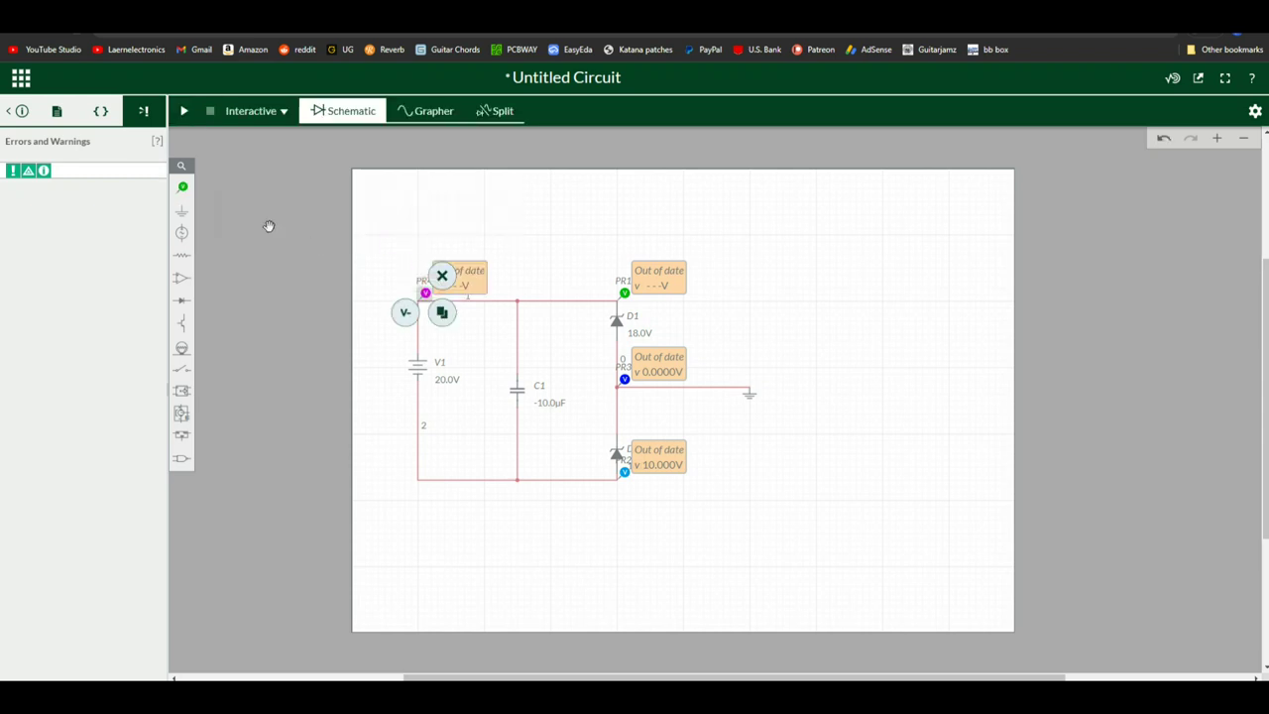
mouse_move(182, 187)
left_click(235, 216)
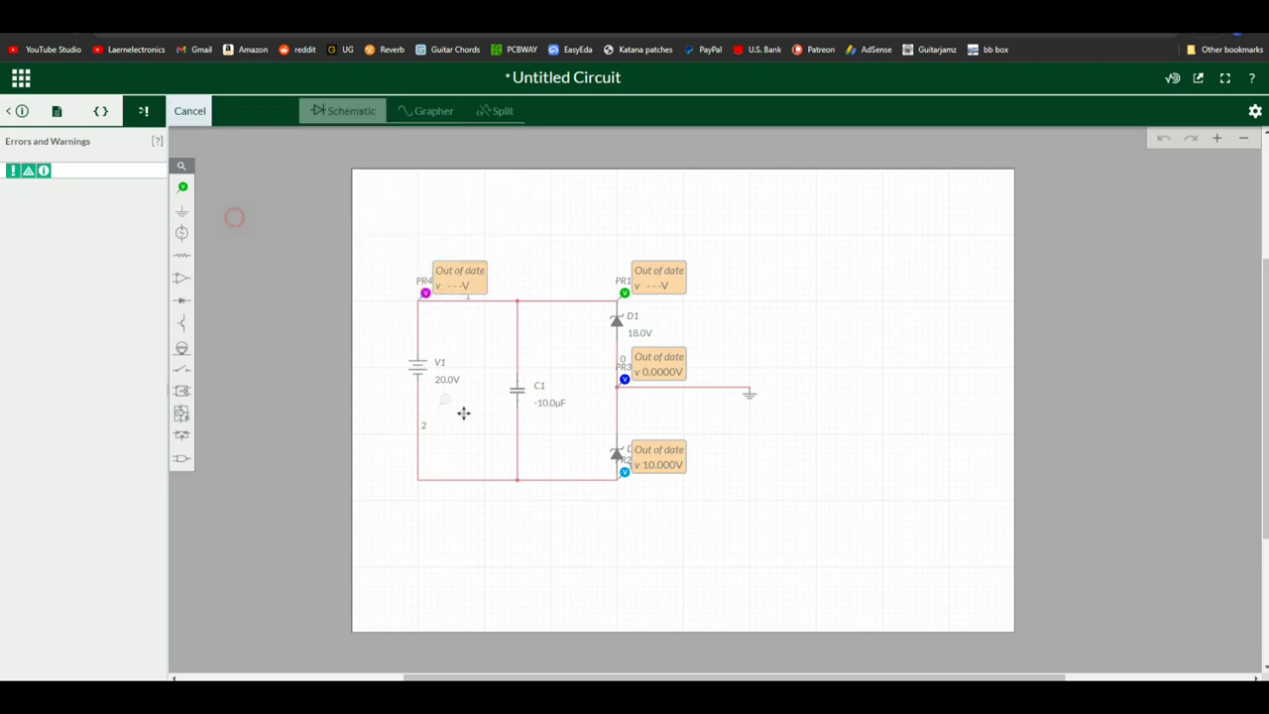
left_click(426, 471)
Add voltage probes on the top and bottom wires beside C1, then run the simulation
mouse_move(184, 188)
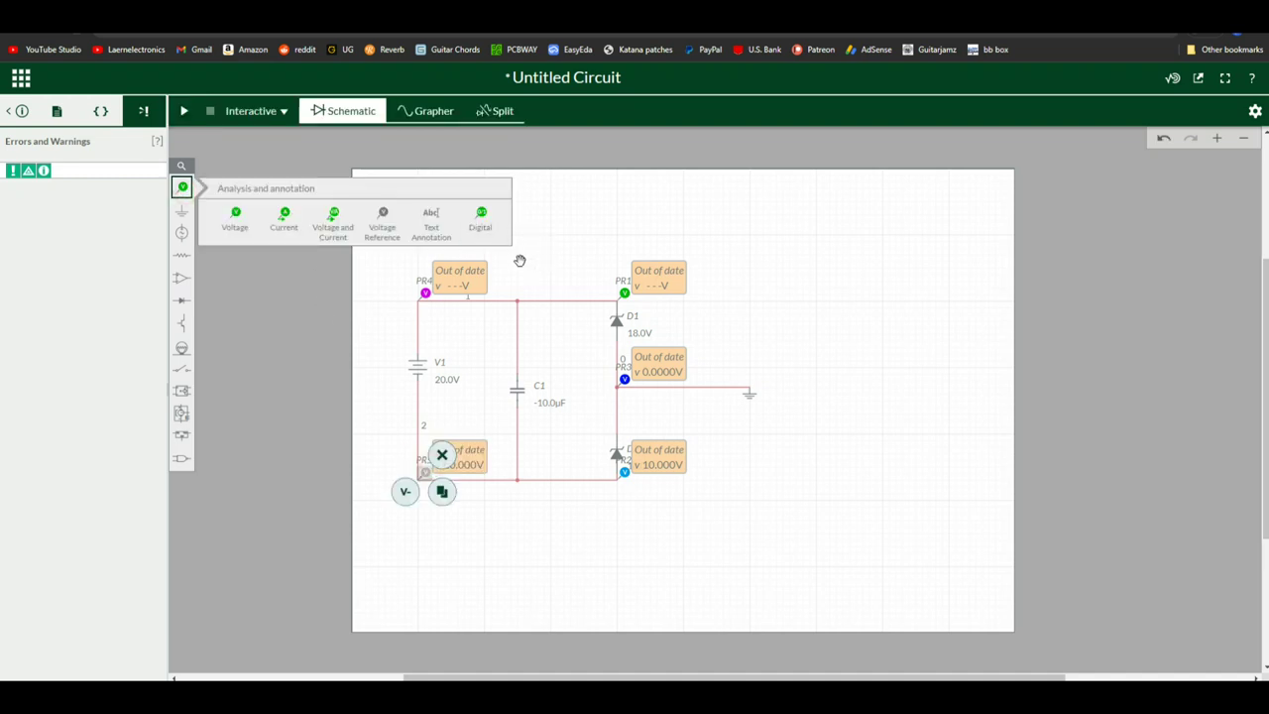
left_click(235, 216)
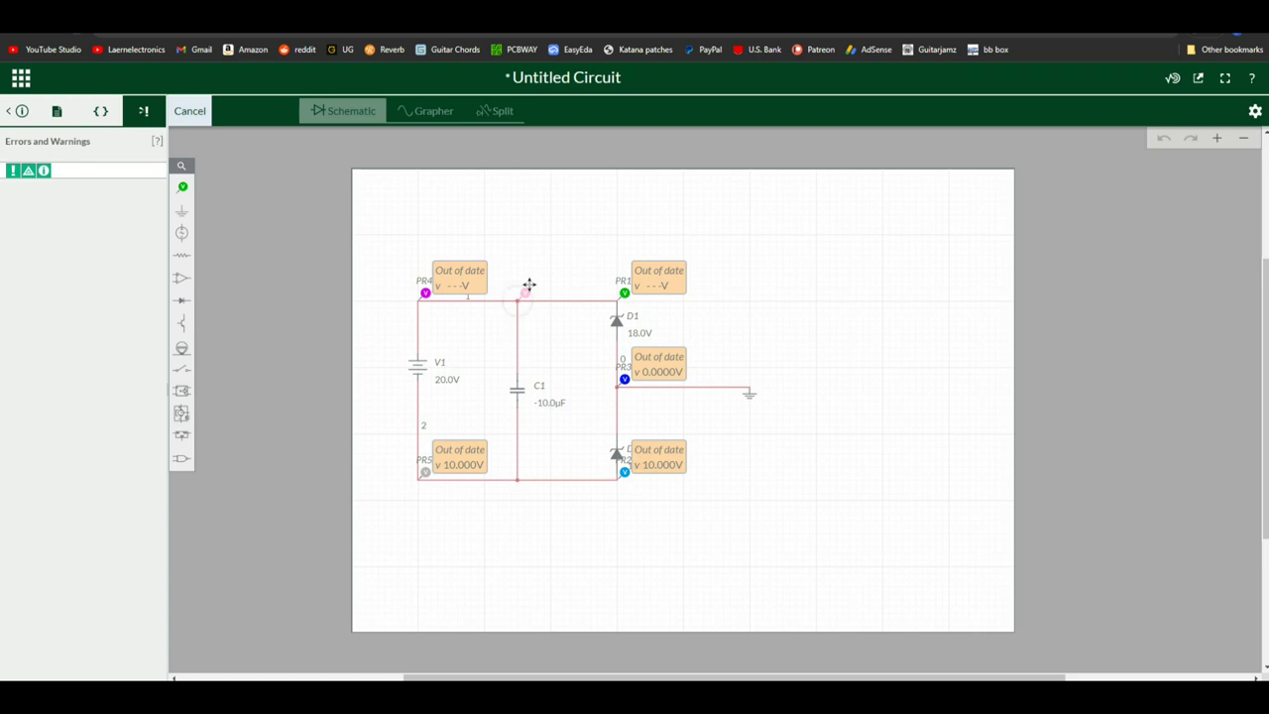
left_click(528, 285)
mouse_move(184, 187)
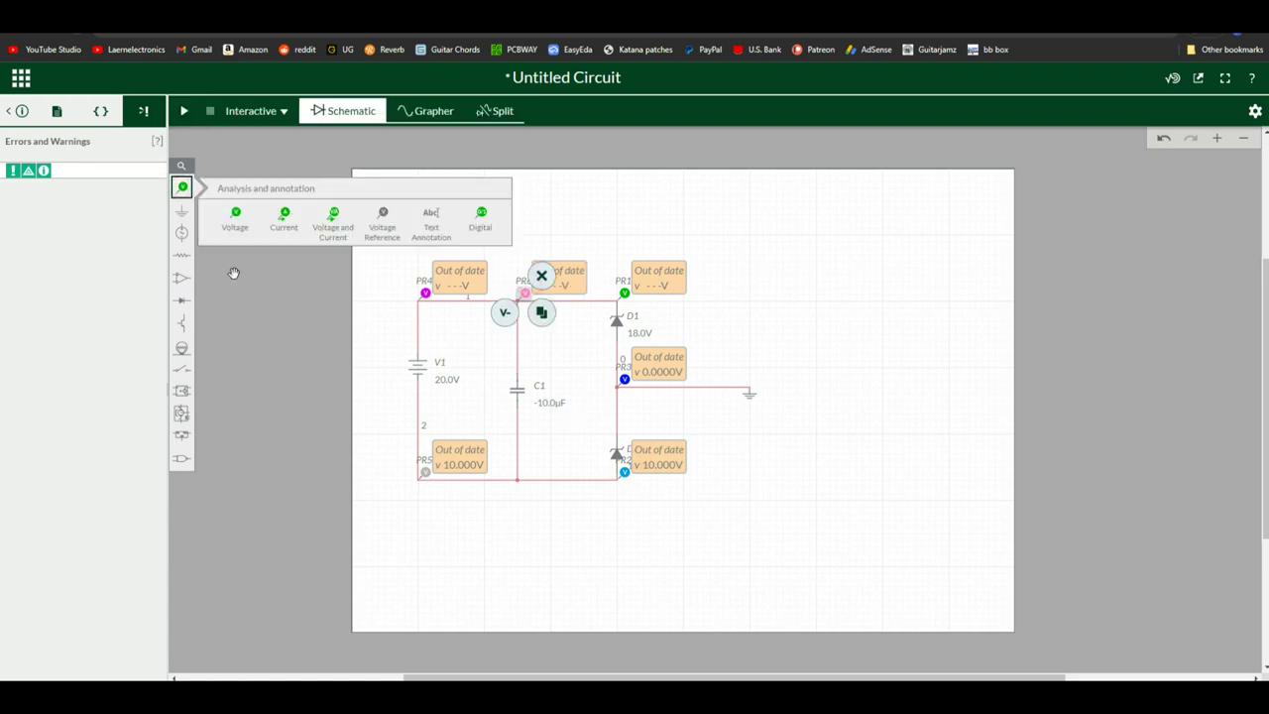
left_click(236, 214)
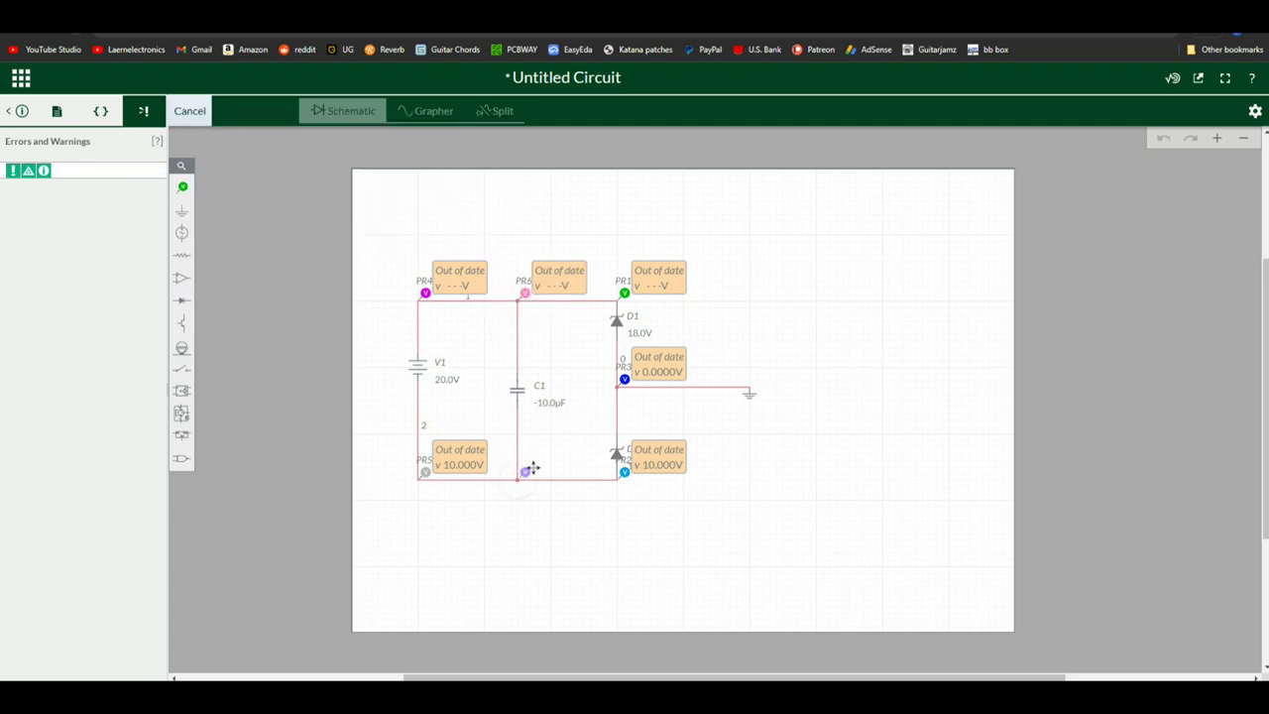
left_click(533, 468)
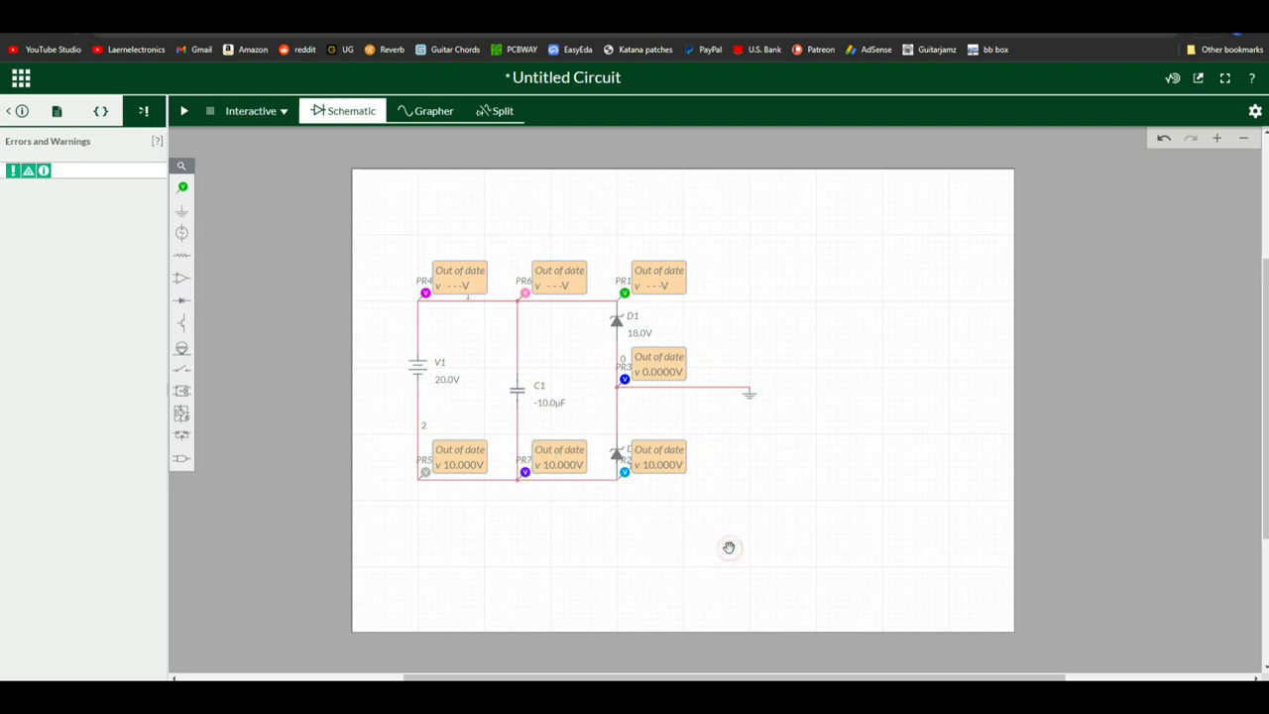
left_click(185, 111)
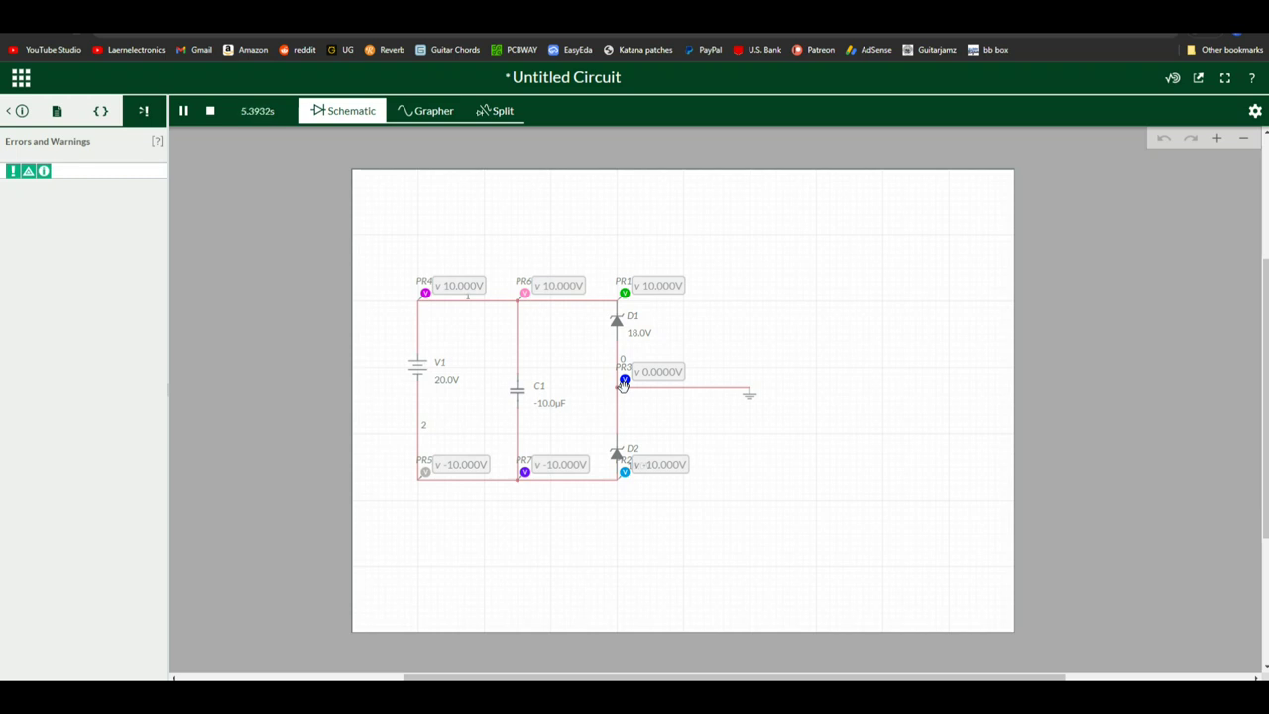
Stop the simulation after it shows 10.000 V, -10.000 V and 0.0000 V
left_click(210, 112)
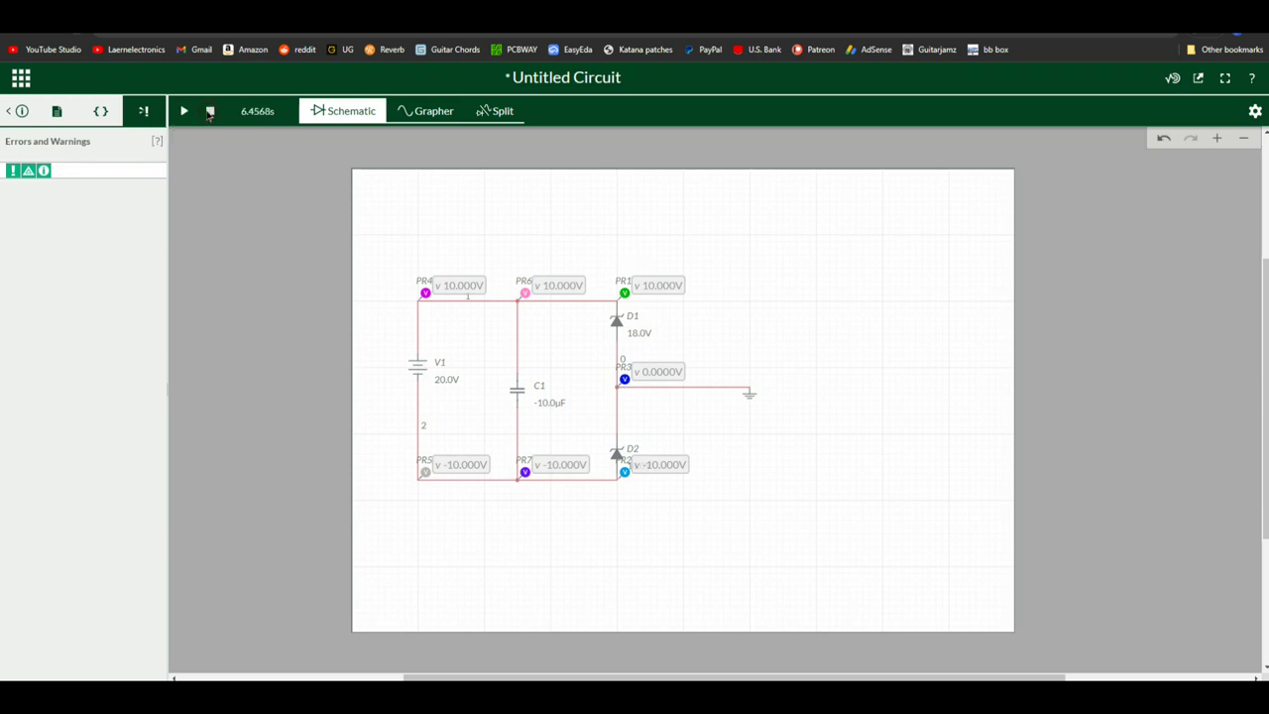
Delete the top wire between PR6 and D1 and place a resistor in the gap
left_click(572, 304)
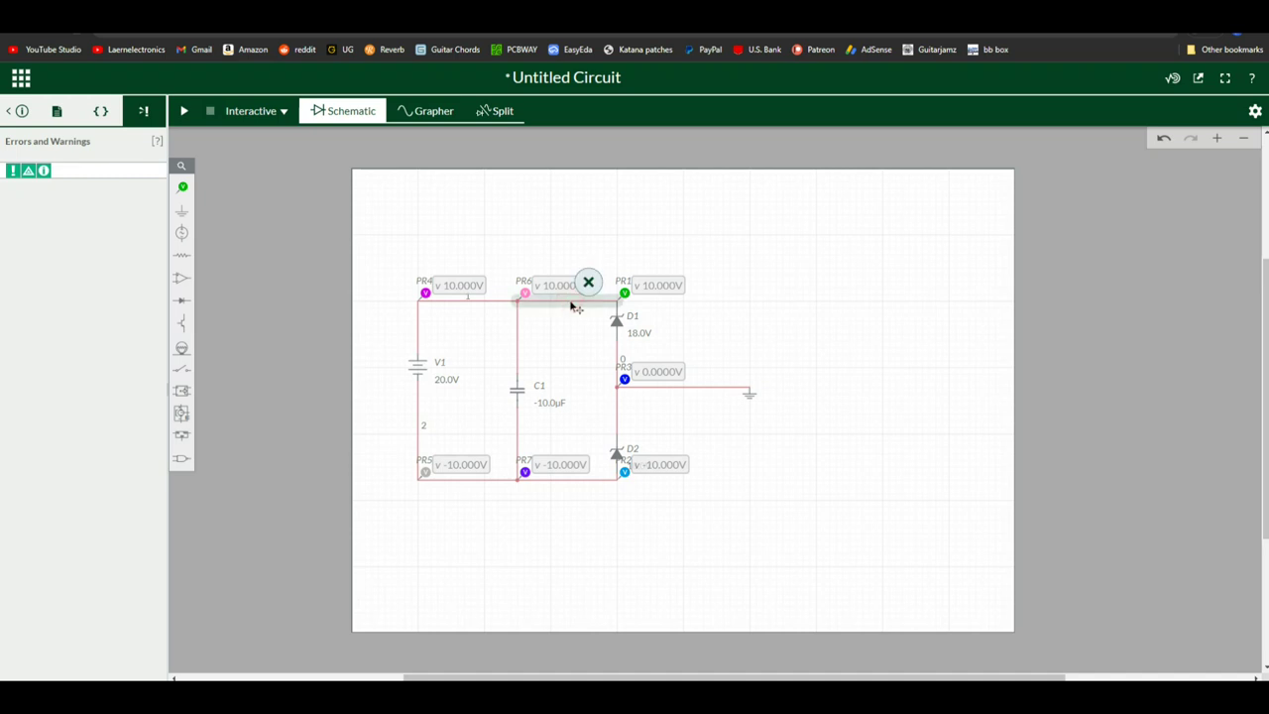
key("Delete")
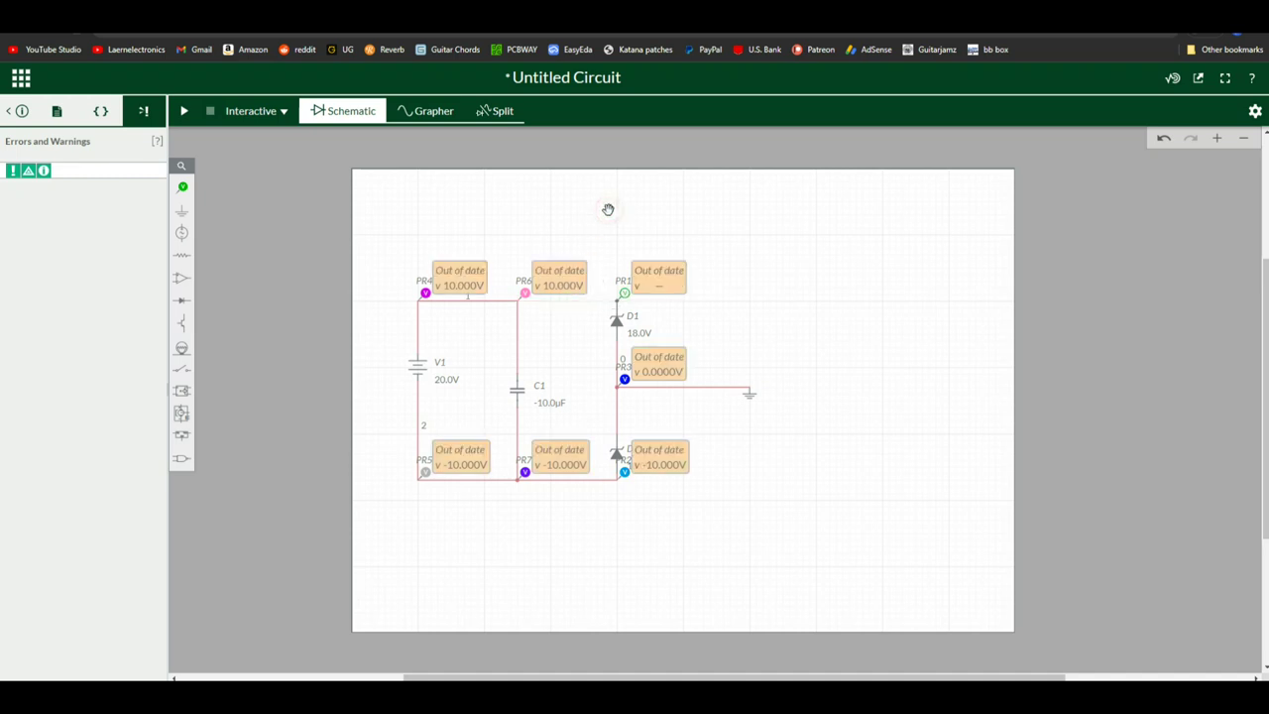
left_click(181, 255)
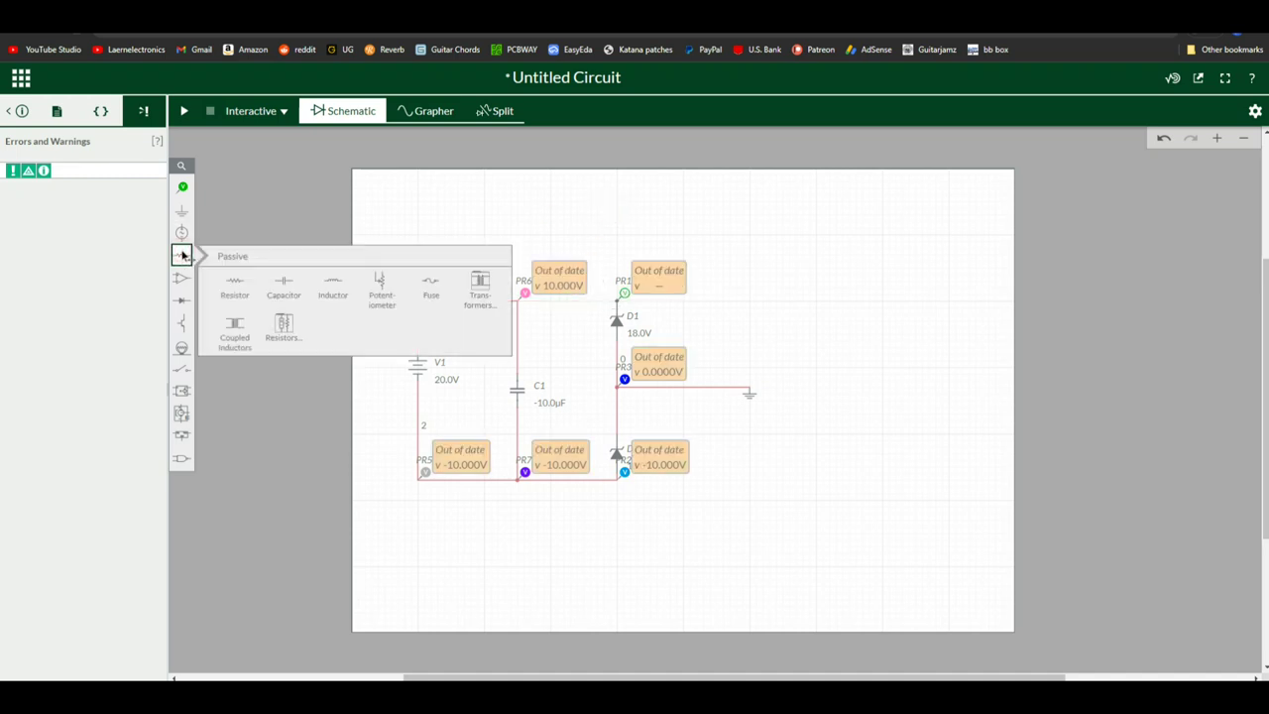
left_click(234, 287)
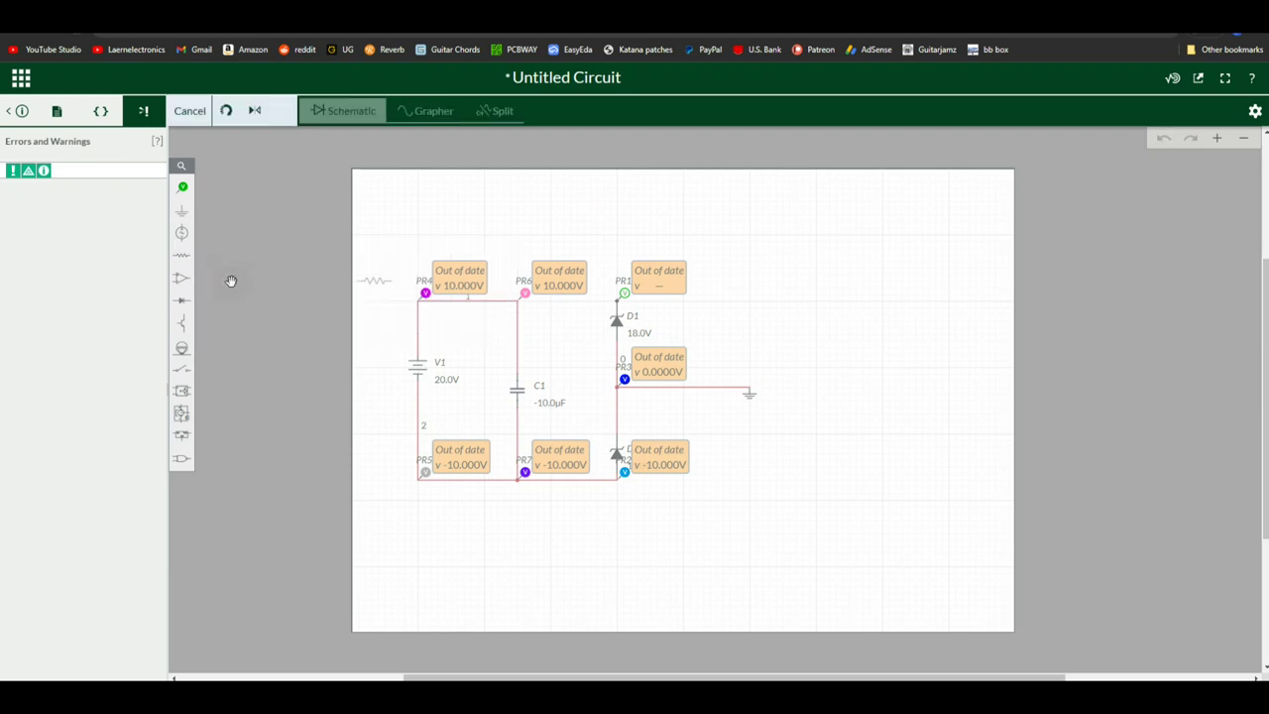
left_click(569, 305)
left_click(765, 317)
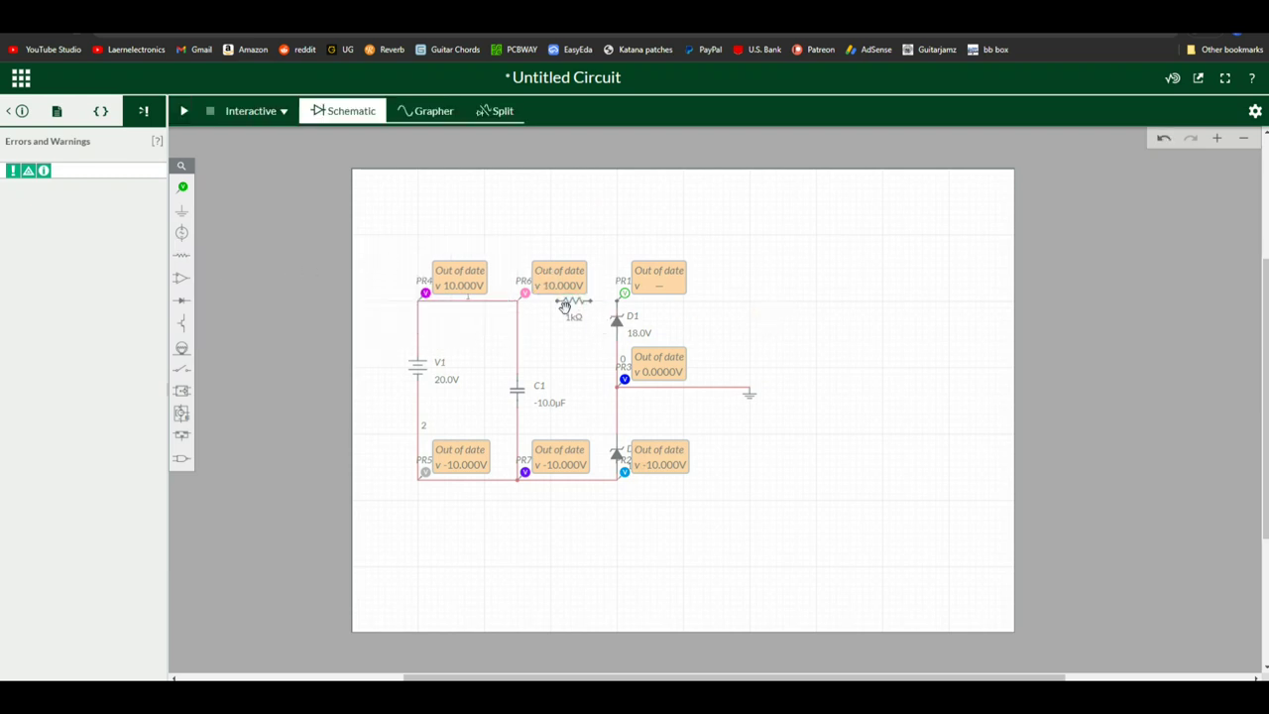
Wire the 1kΩ resistor between the PR6 node and D1's top, then rerun the simulation
left_click(561, 302)
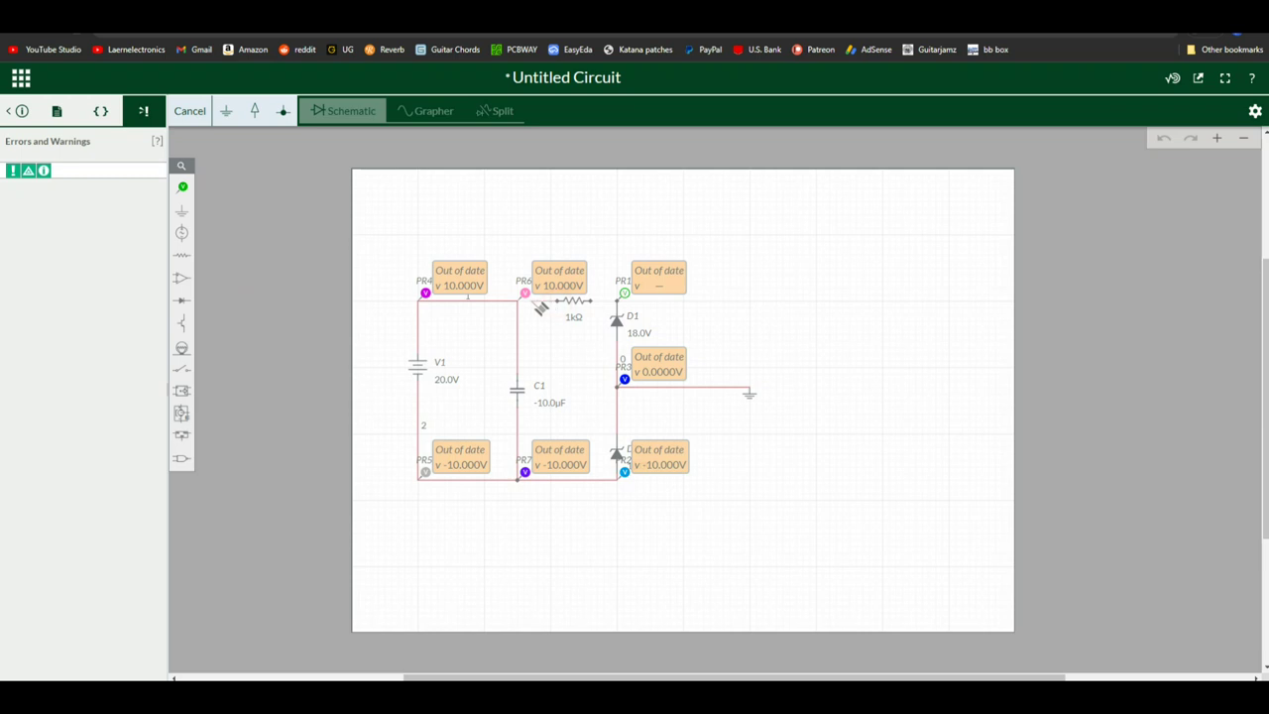
left_click(527, 303)
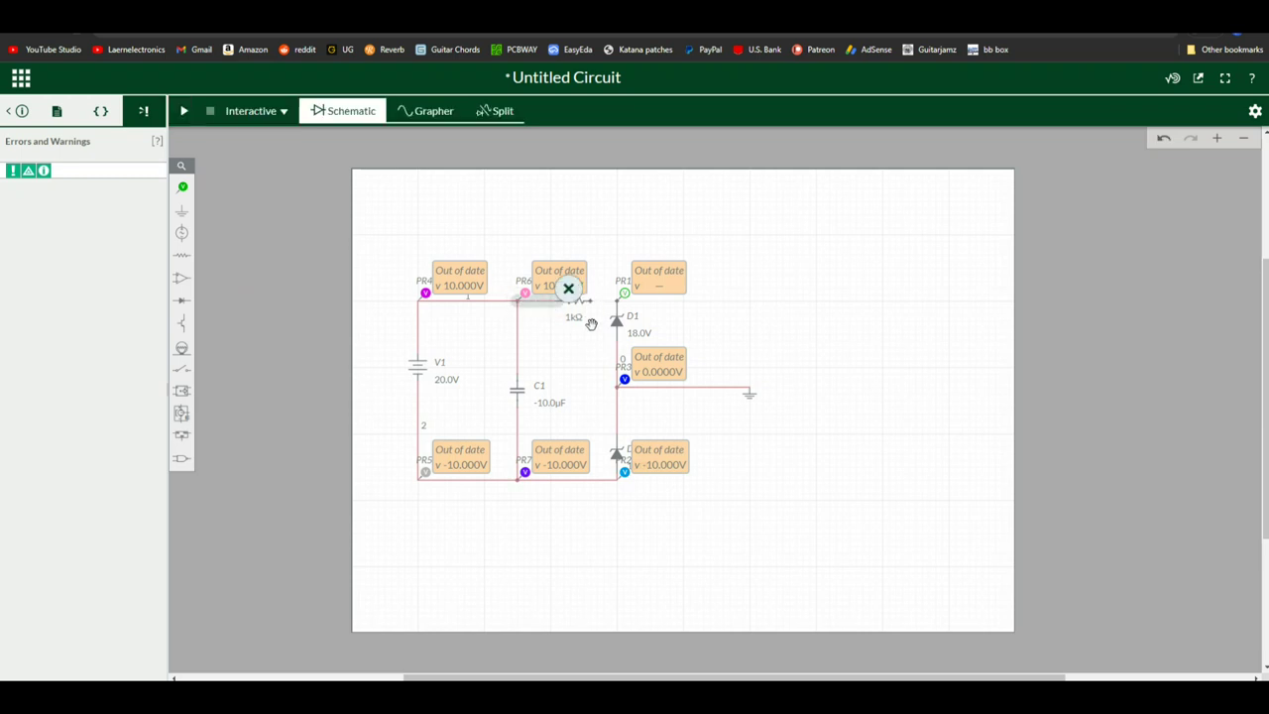
left_click(613, 234)
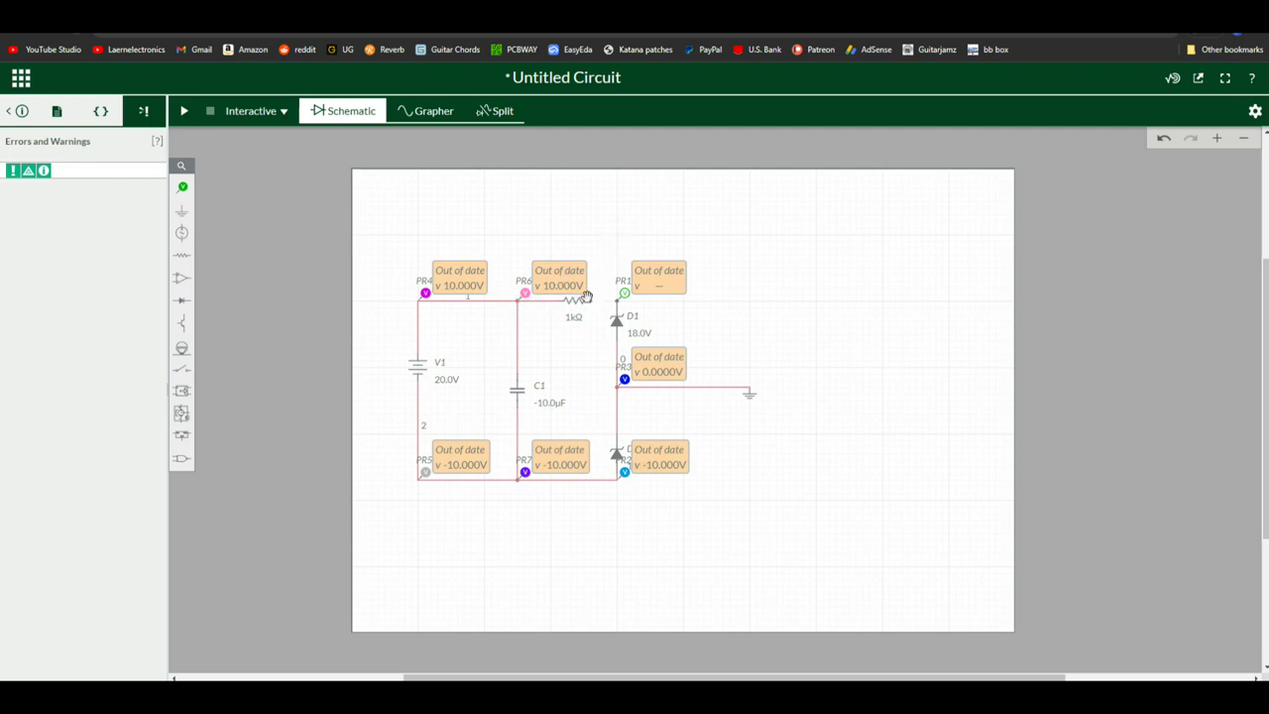
left_click(592, 301)
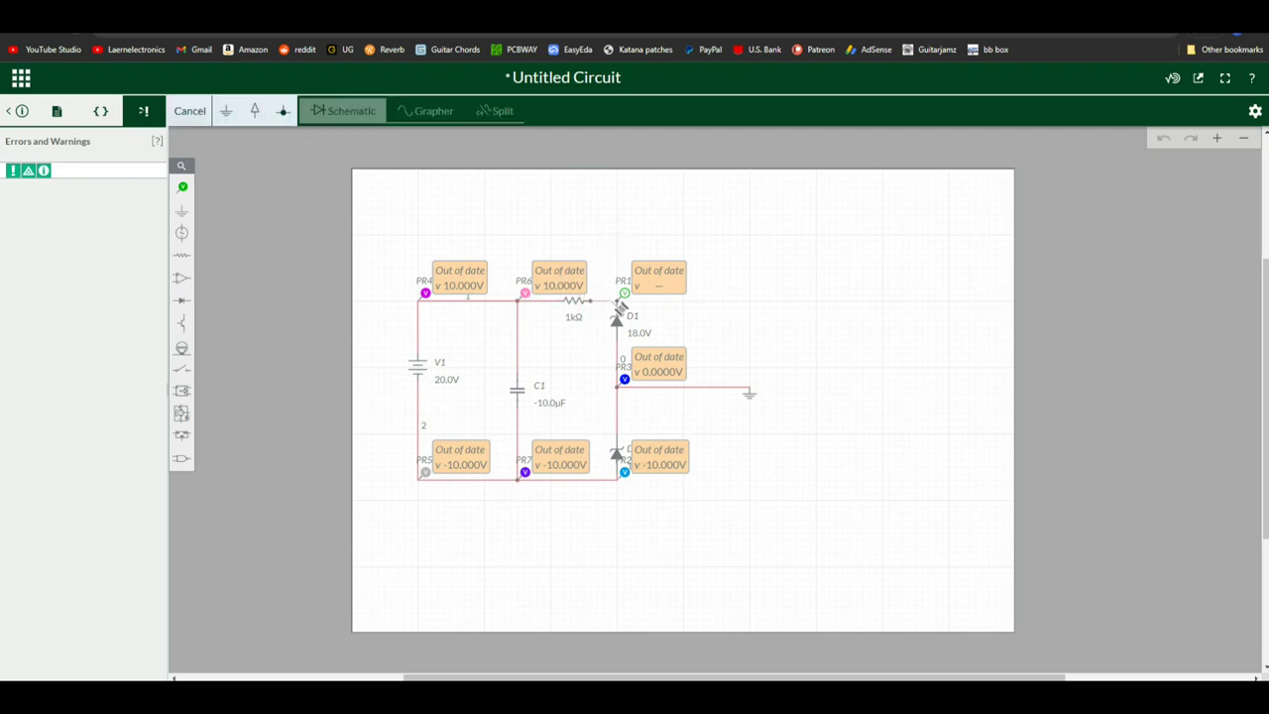
left_click(616, 300)
left_click(822, 309)
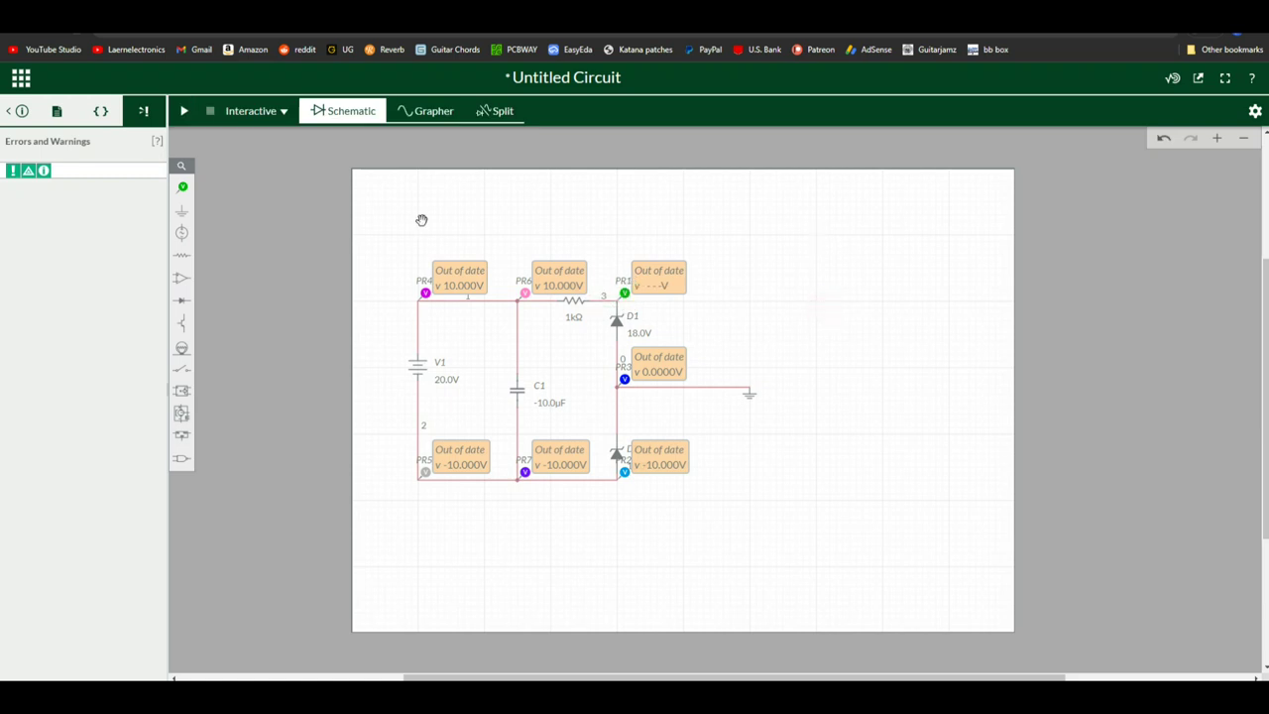
left_click(183, 111)
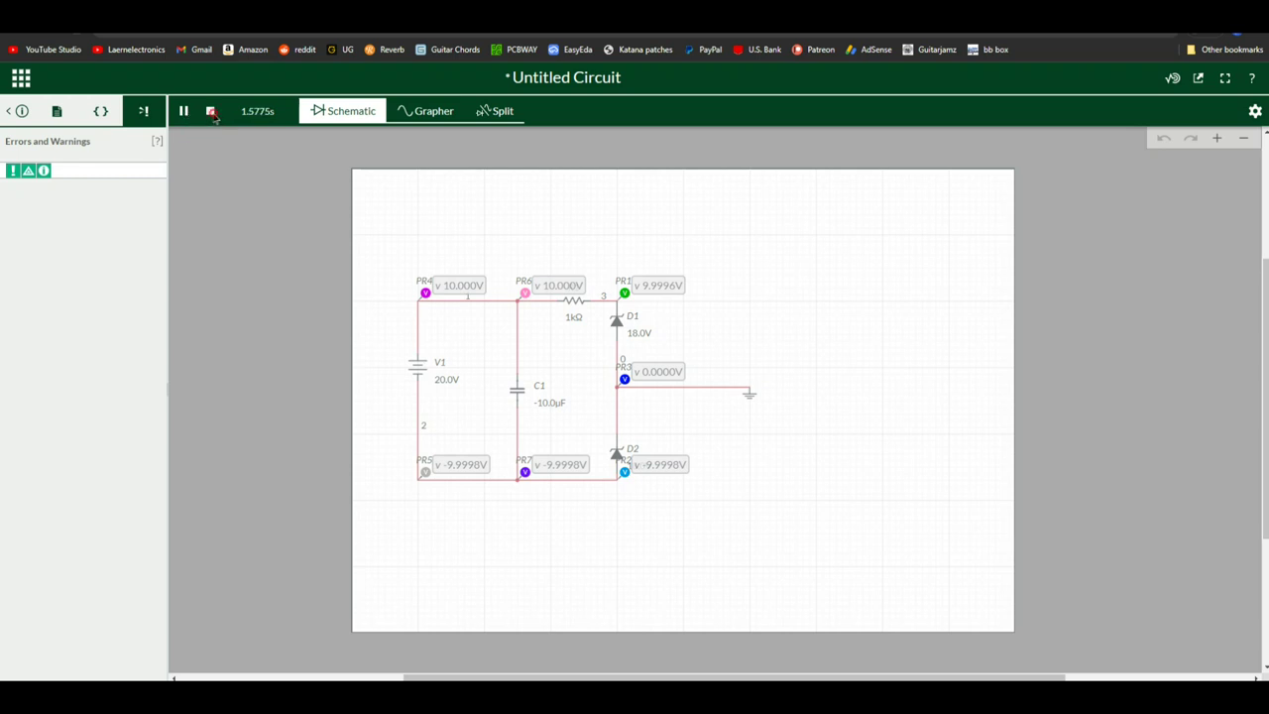
Stop the simulation at the ±10 V readings (9.9996 V / -9.9998 V) and open R1's 1kΩ resistance setting
left_click(210, 111)
left_click(574, 328)
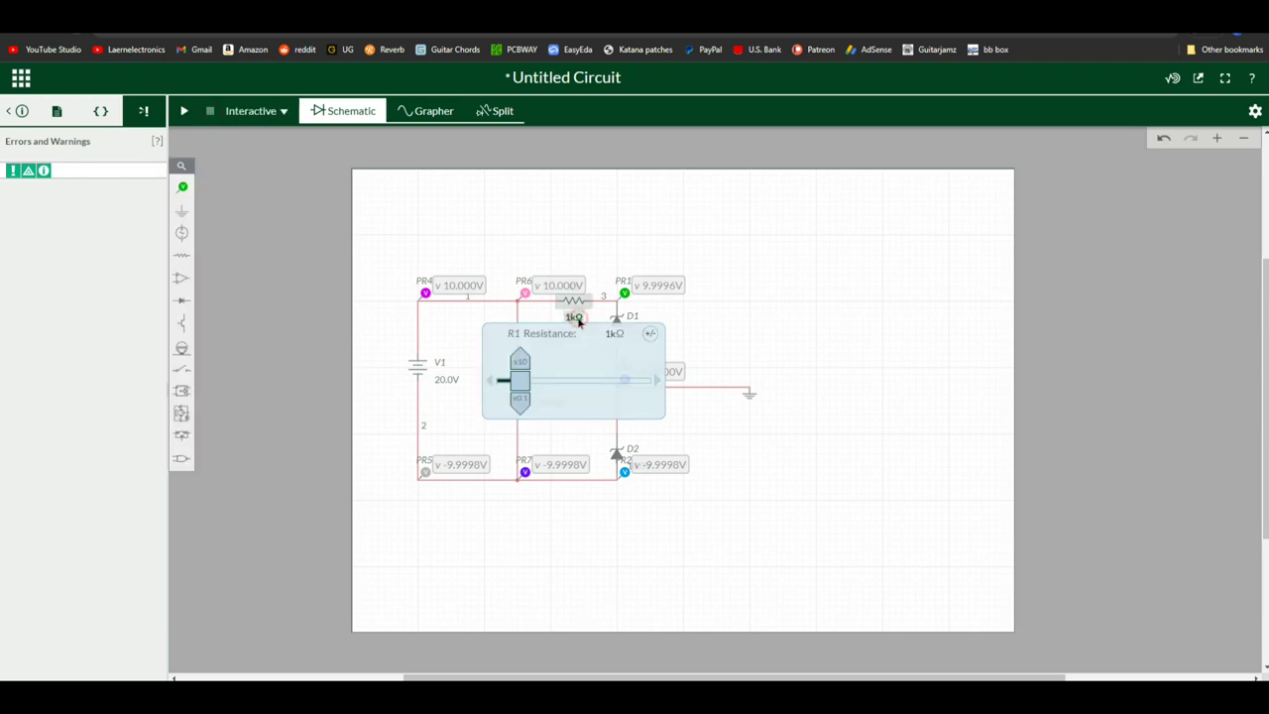
Scale R1 up twice by x10, set it to 470kΩ, and rerun the simulation
left_click(522, 362)
left_click(519, 361)
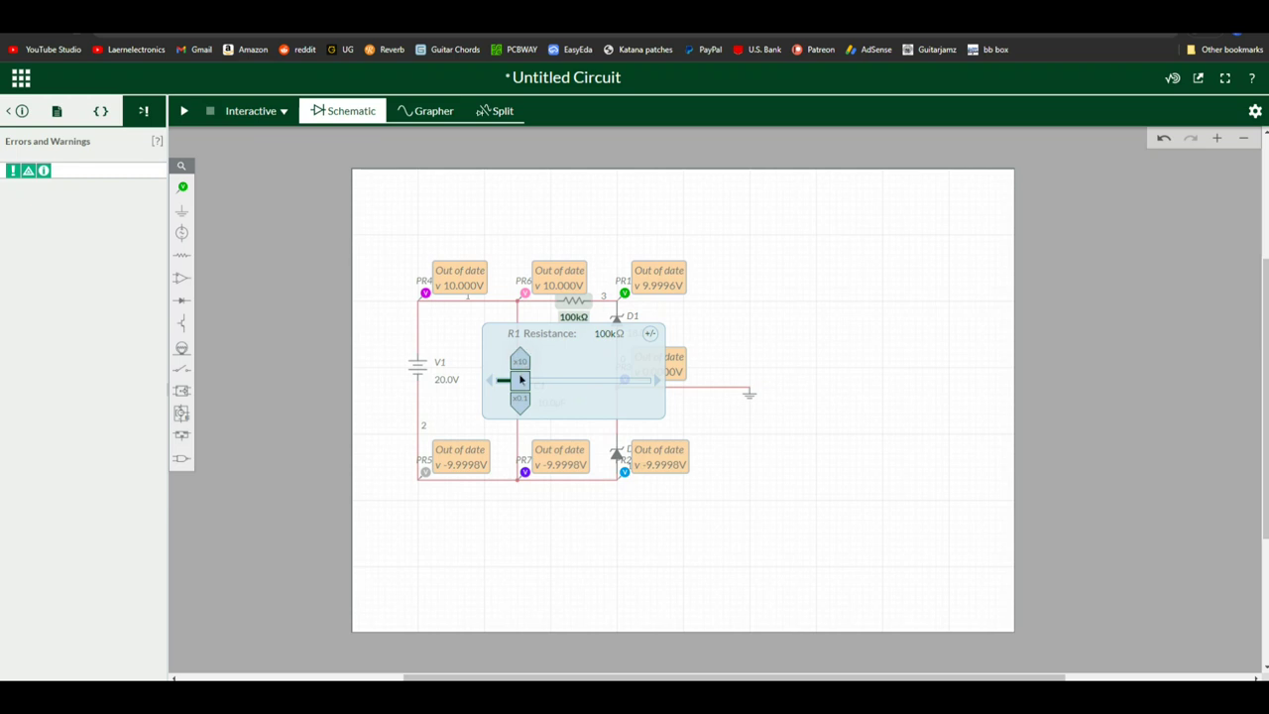
left_click_drag(520, 380, 573, 393)
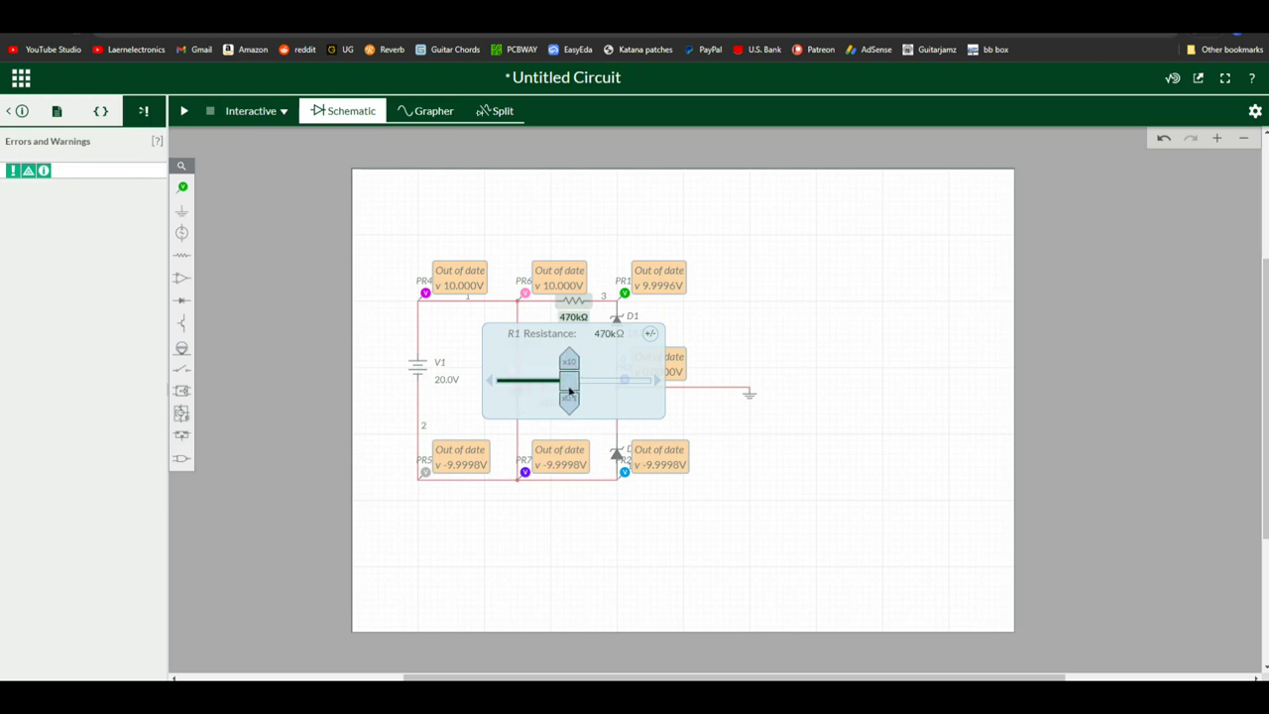
left_click(861, 343)
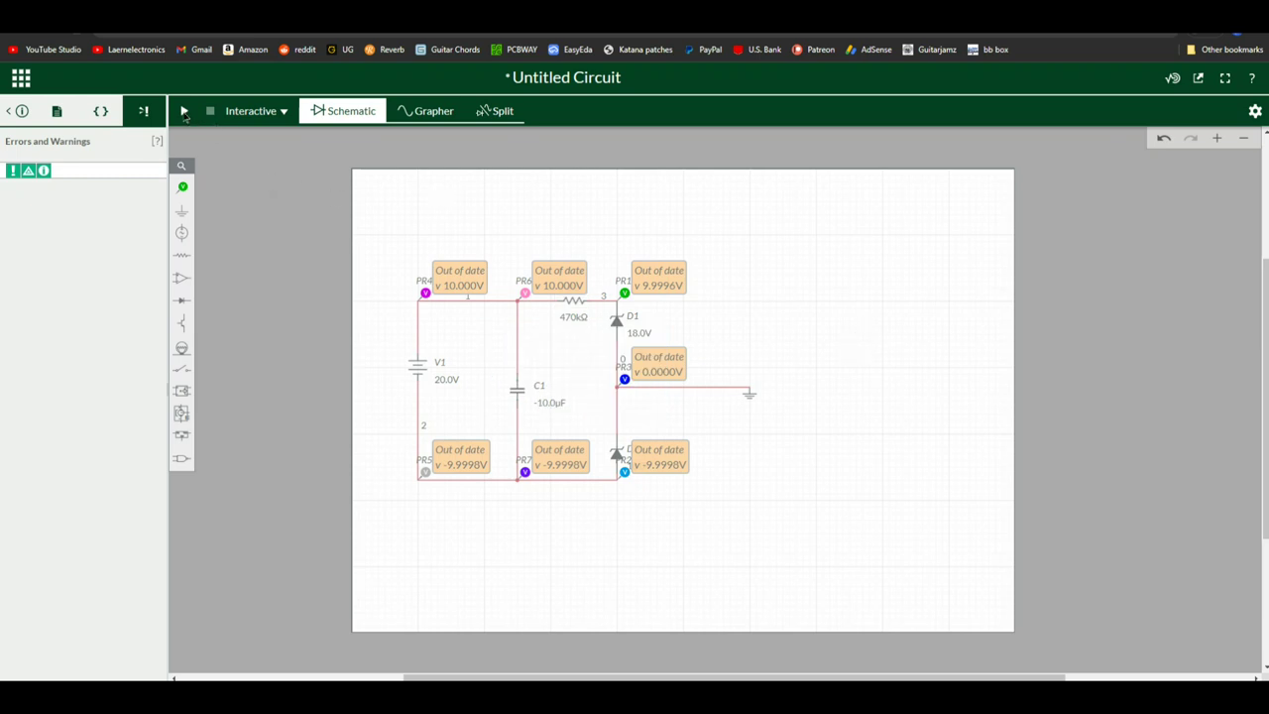
left_click(183, 111)
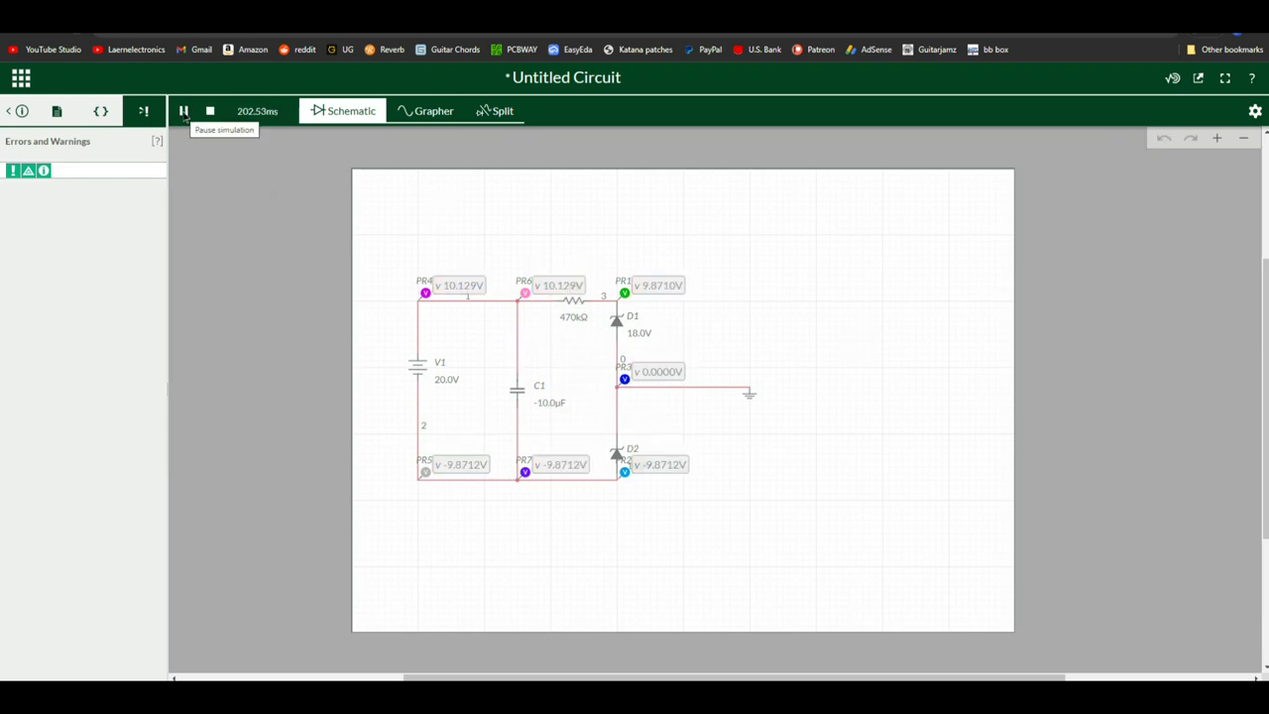